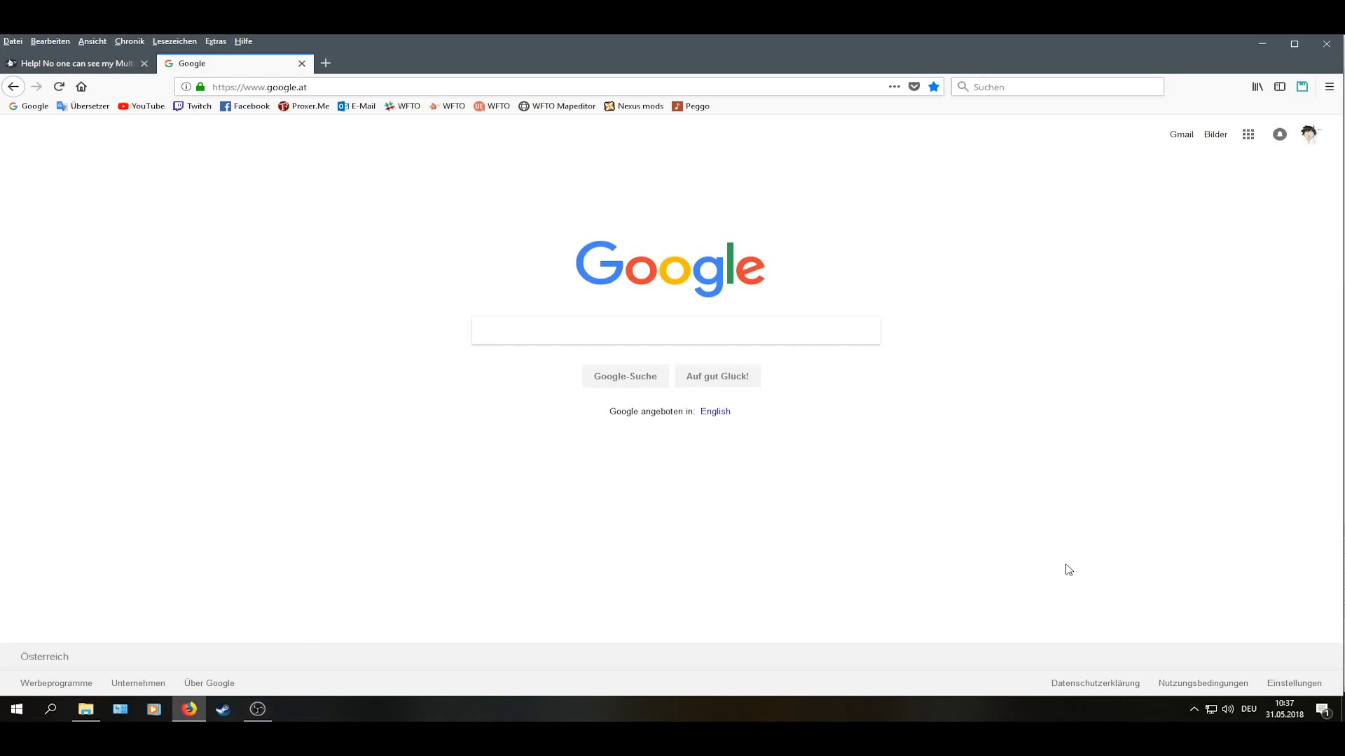
Run ipconfig in an administrator Command Prompt to read IPv4 192.168.0.32 and gateway 192.168.0.1
key(super+r)
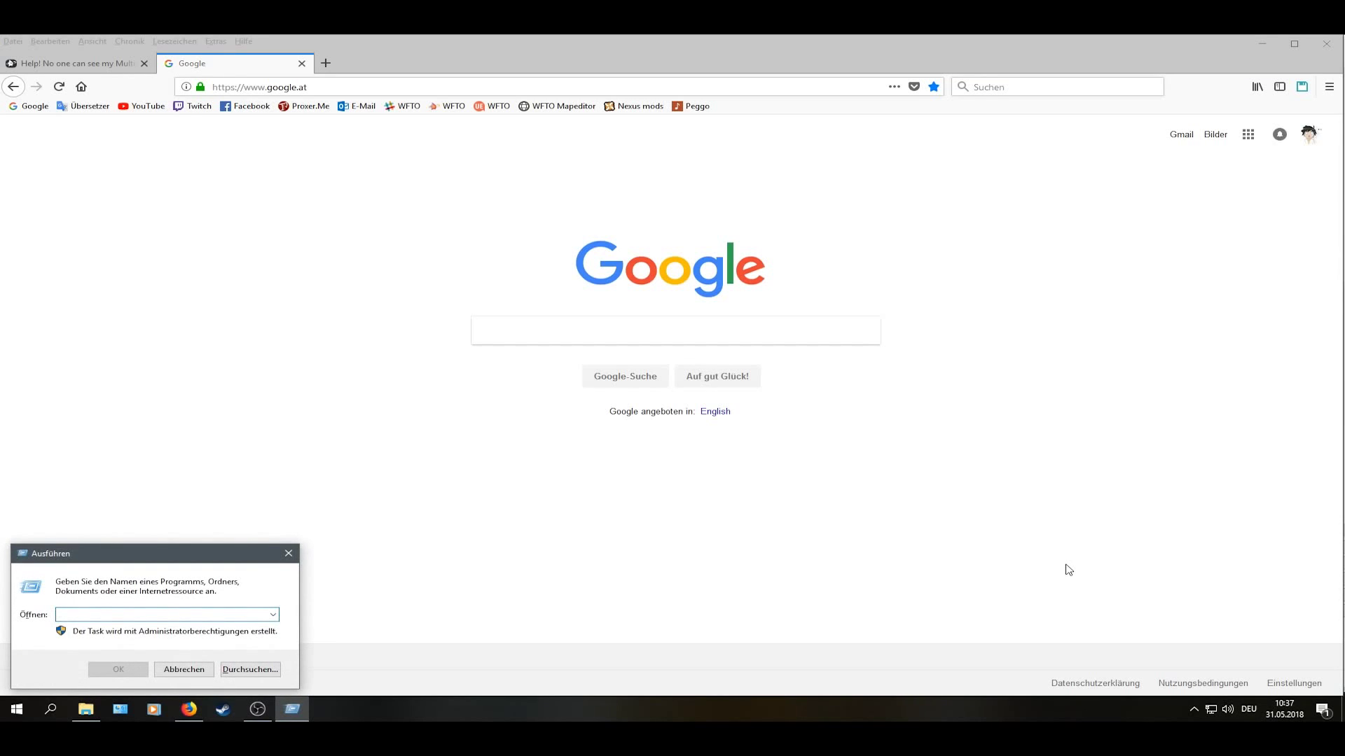
text(cmd)
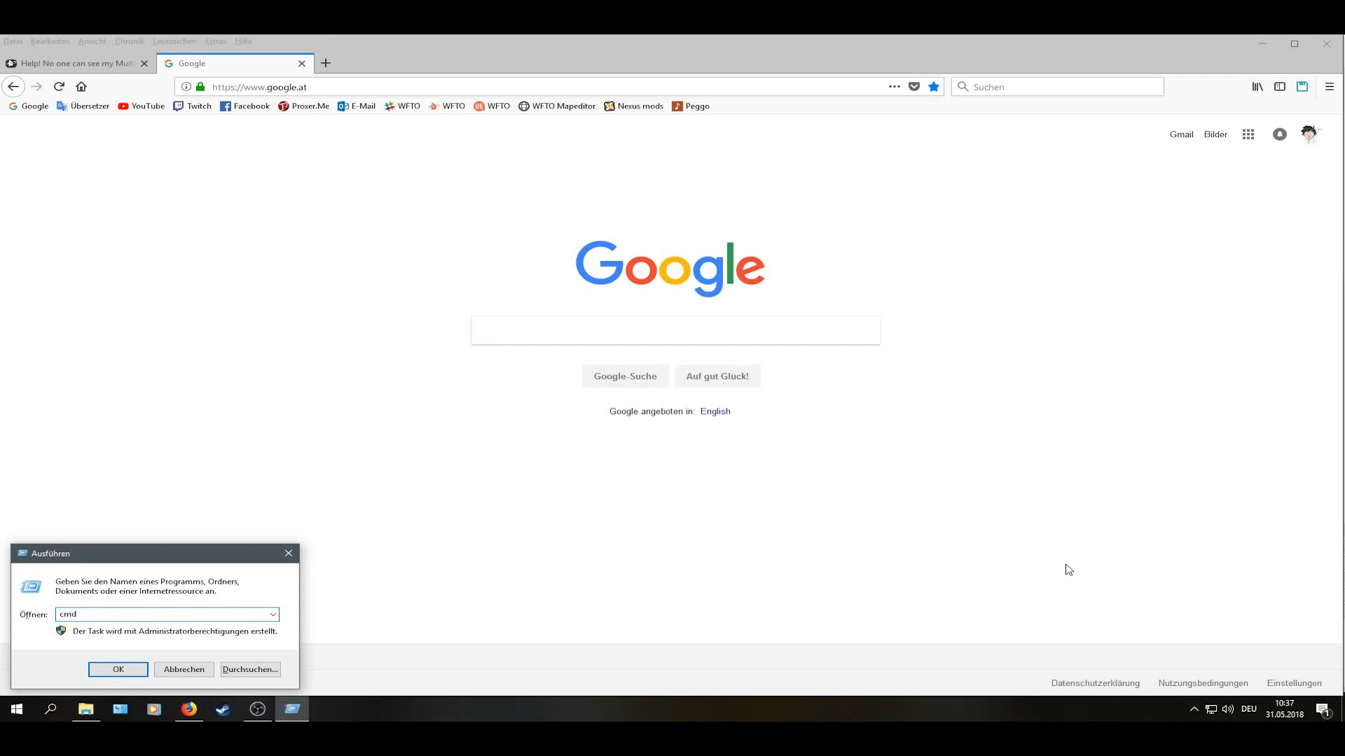
key(Return)
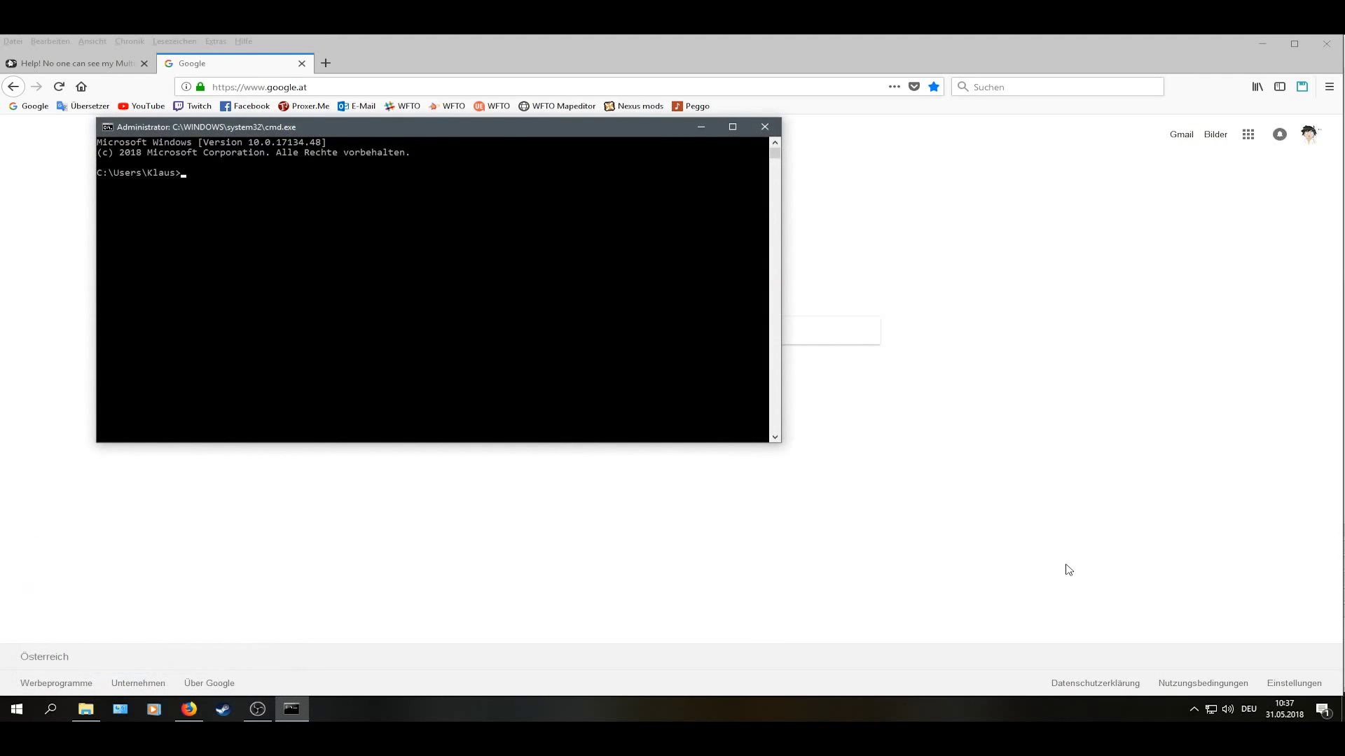
text(ipconfig)
key(Return)
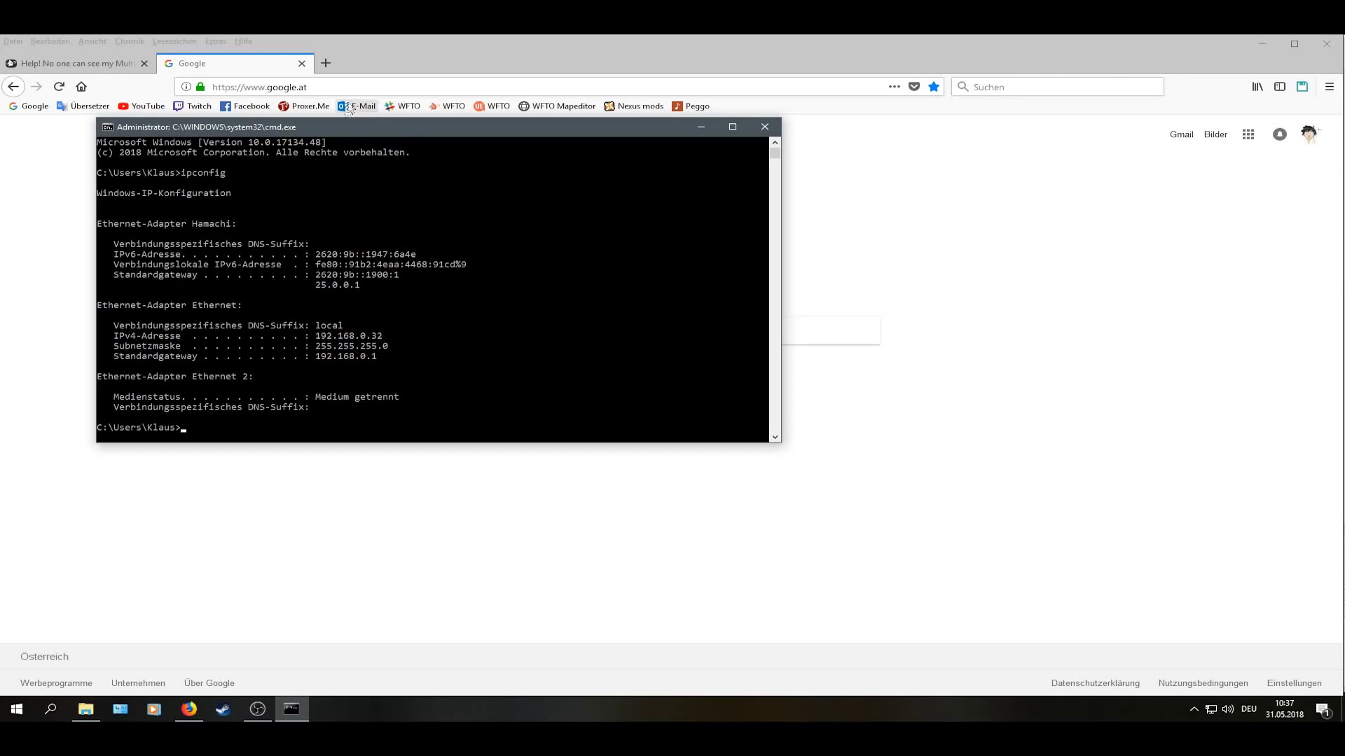
Load the router admin page at 192.168.0.1 and go to Advanced > Forwarding
click(378, 85)
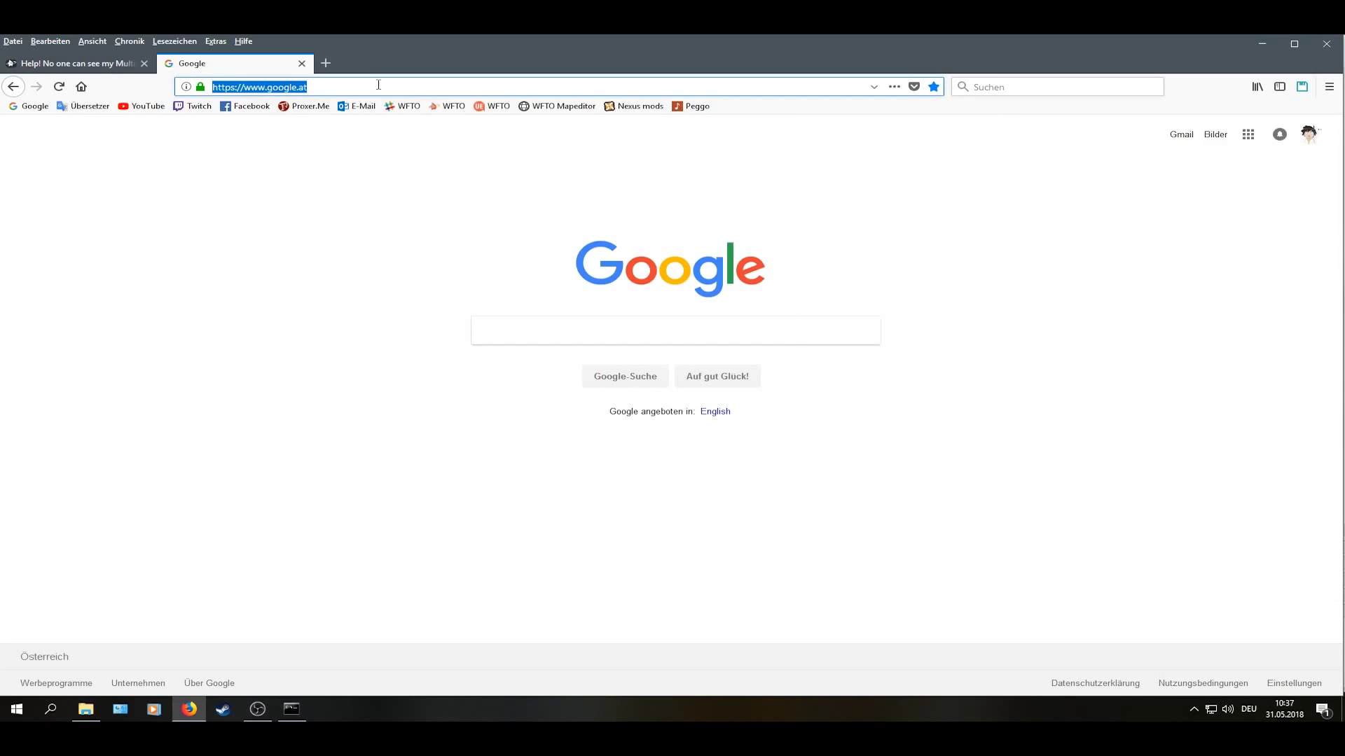
text(19)
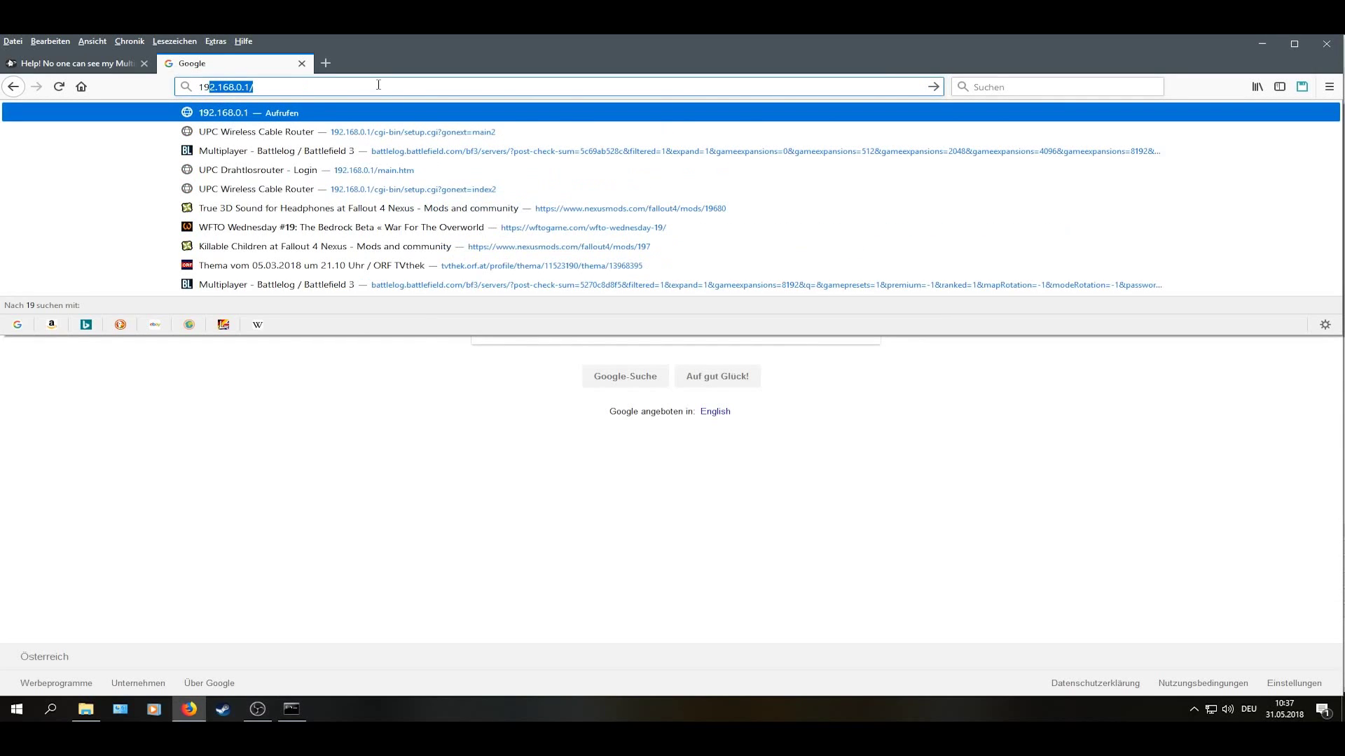
text(2.16)
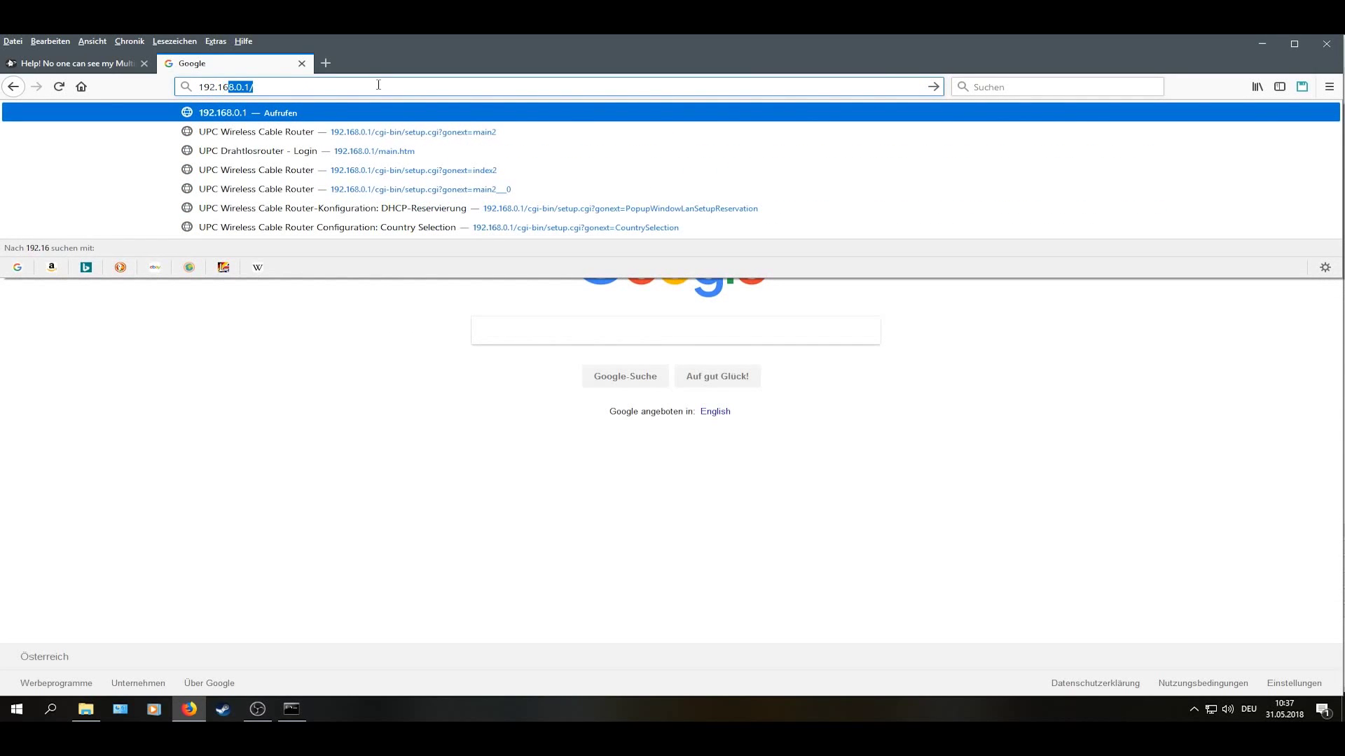
text(8.0.)
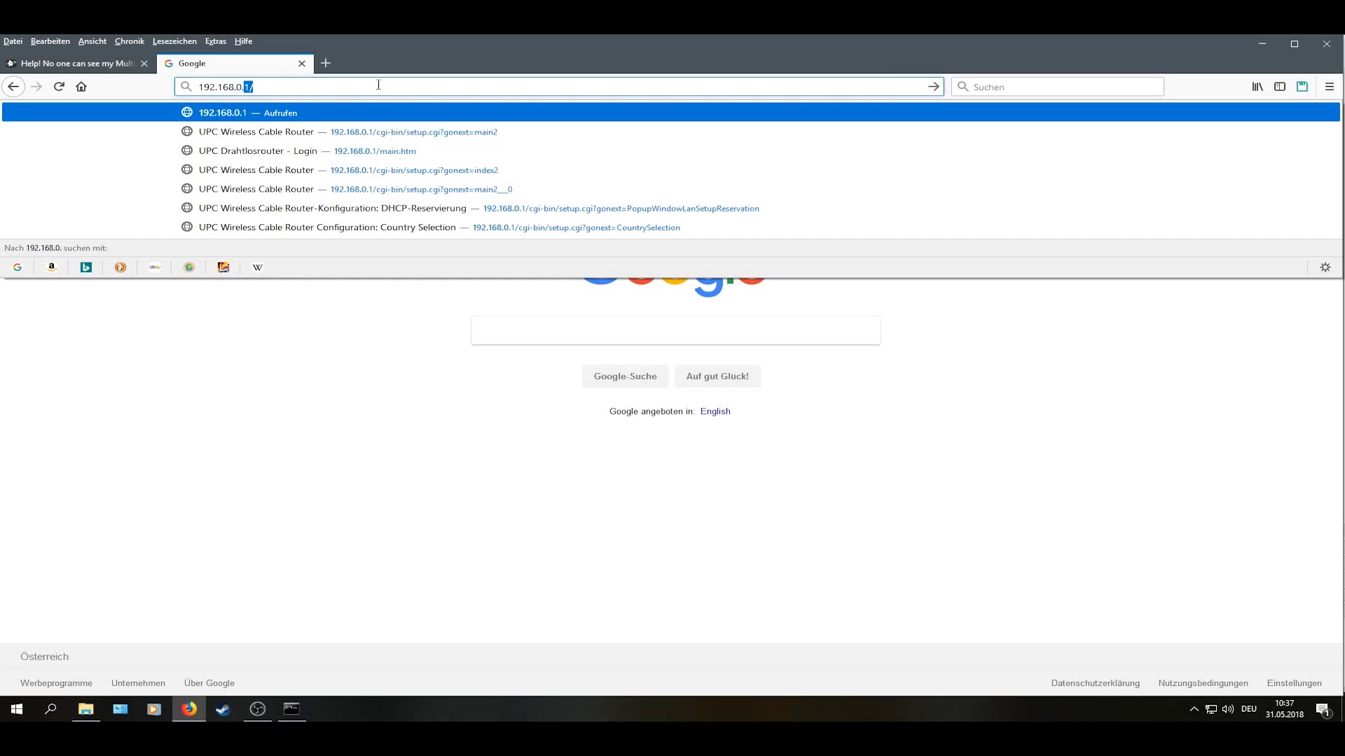
key(Return)
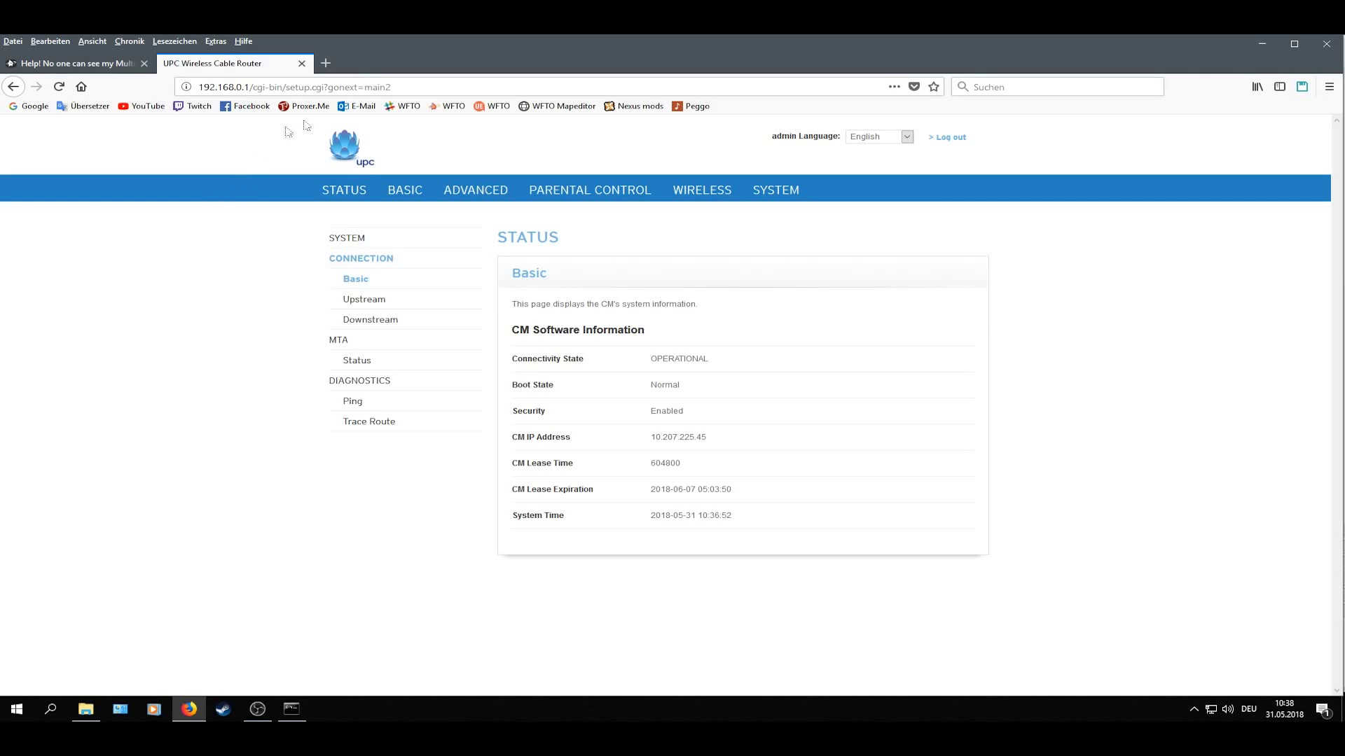
click(479, 194)
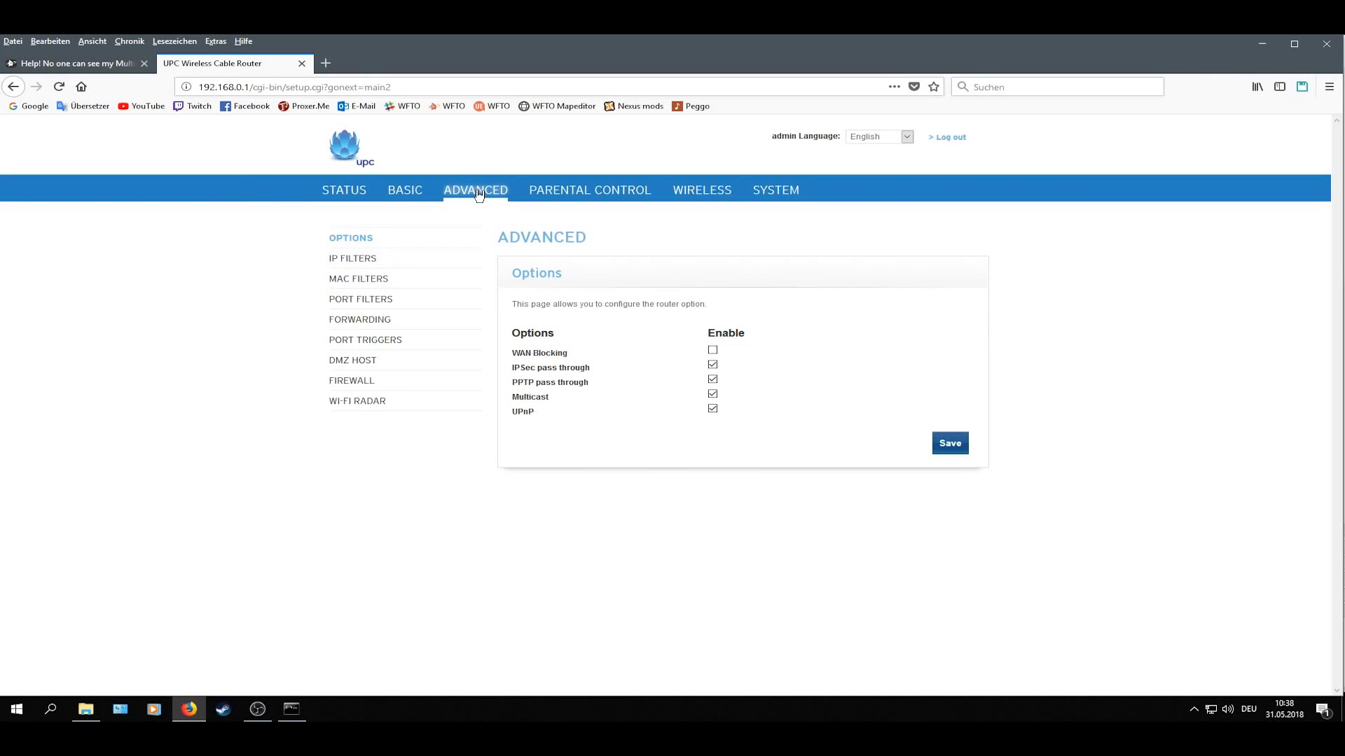
click(377, 321)
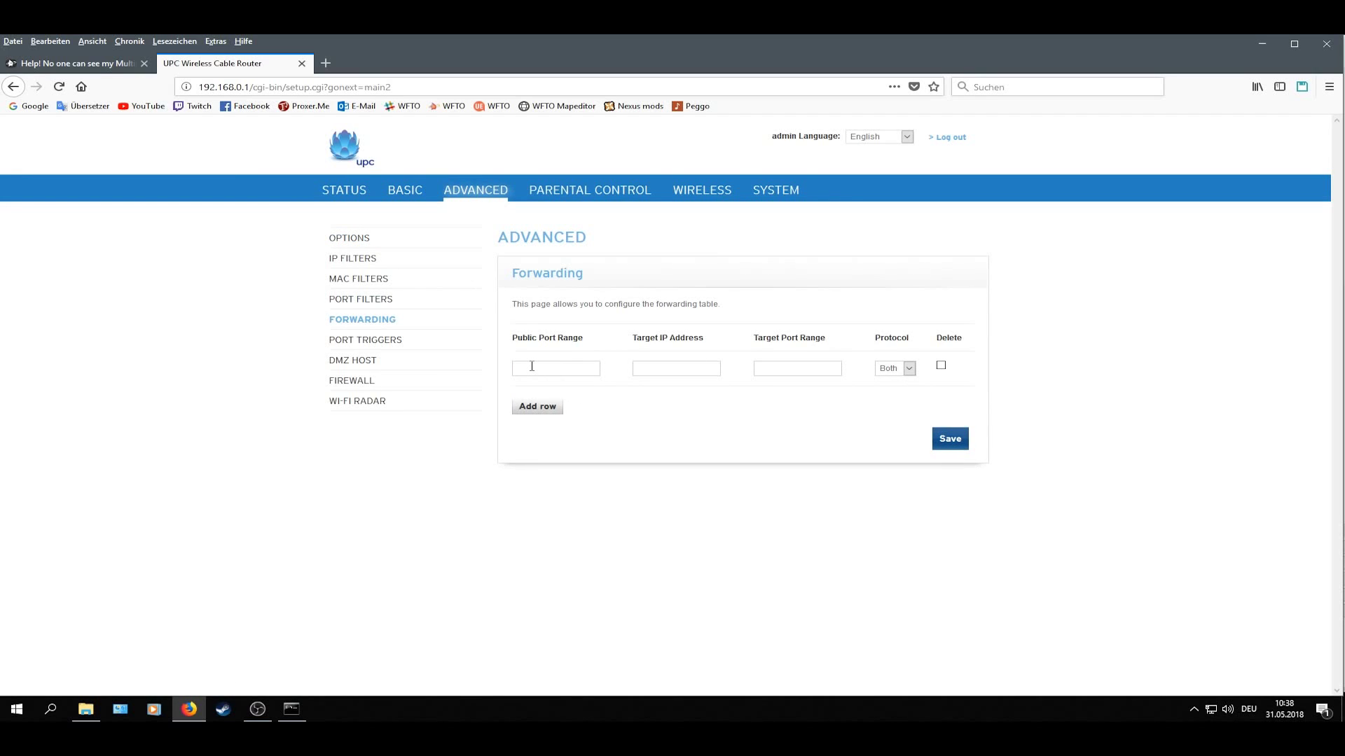
Scroll the forum guide to the ports 27015 and 27016 and select 27015
click(102, 66)
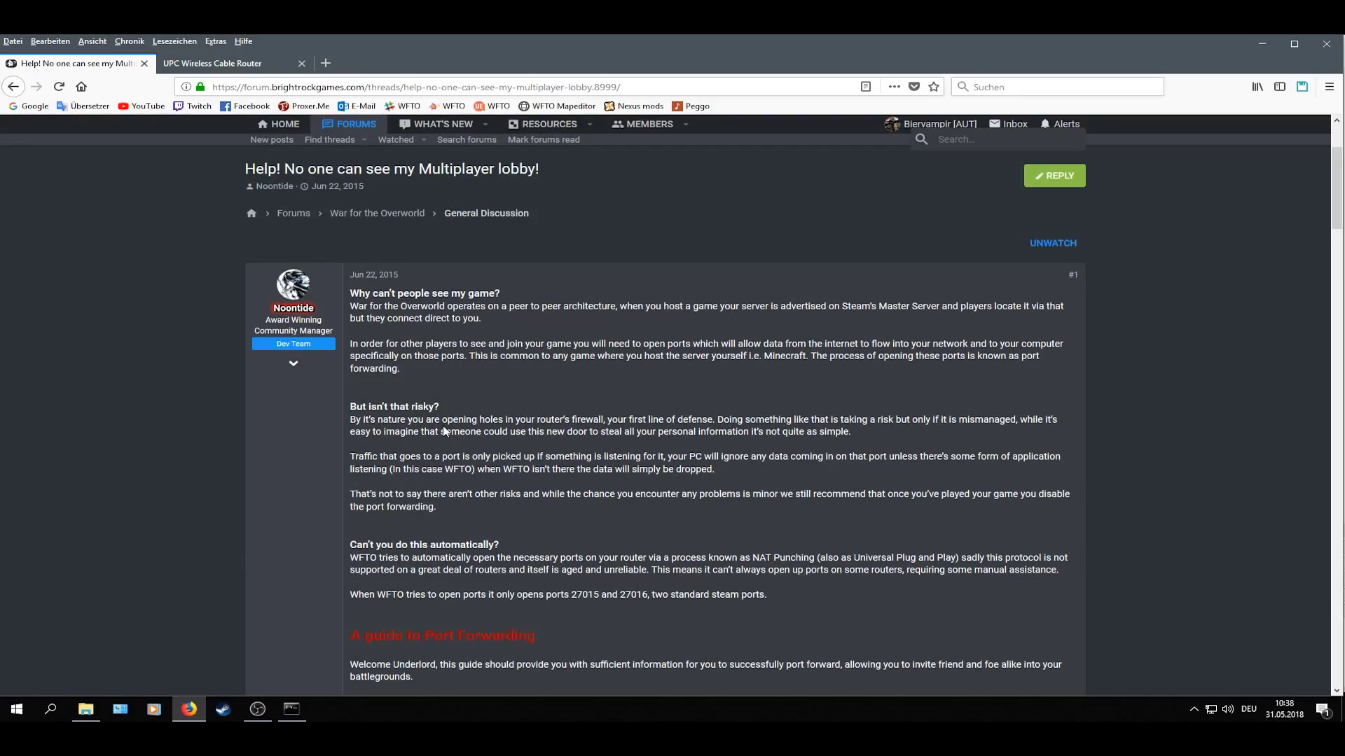
scroll(476, 425, down, 5)
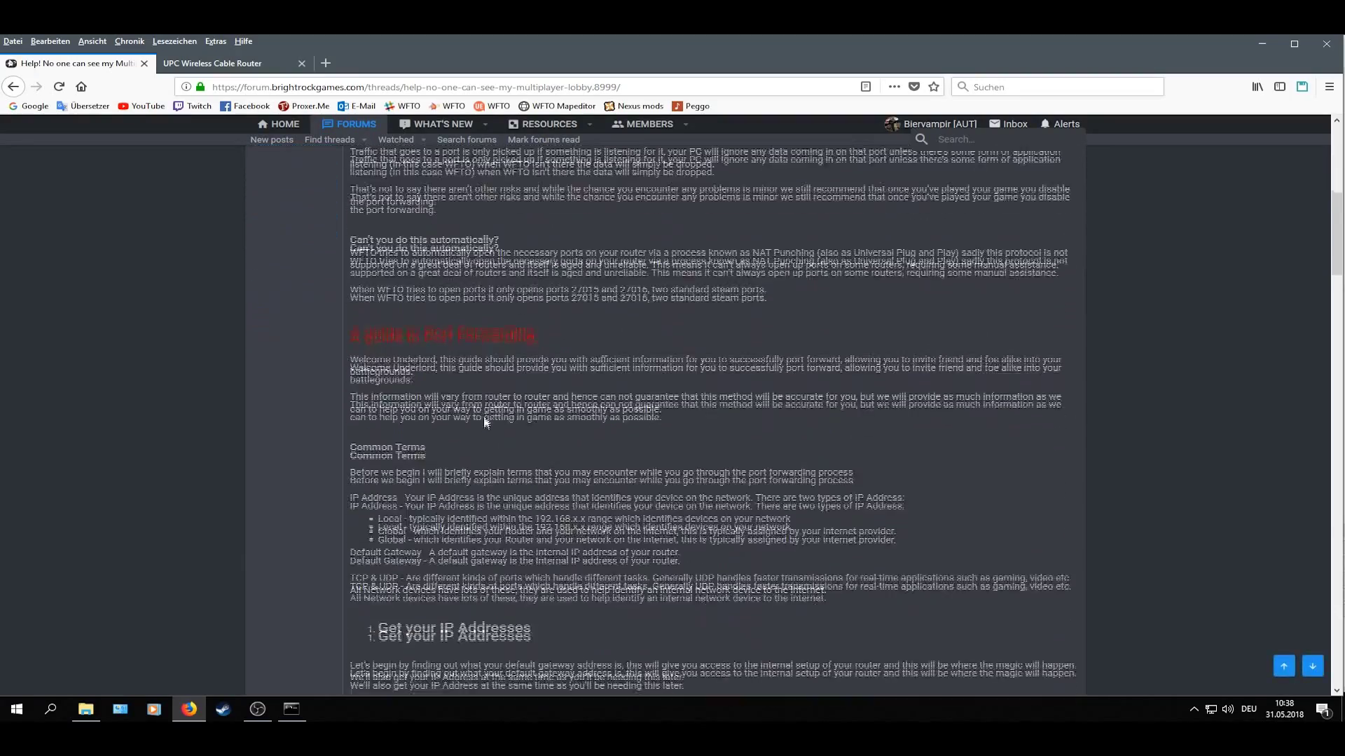
scroll(528, 456, down, 4)
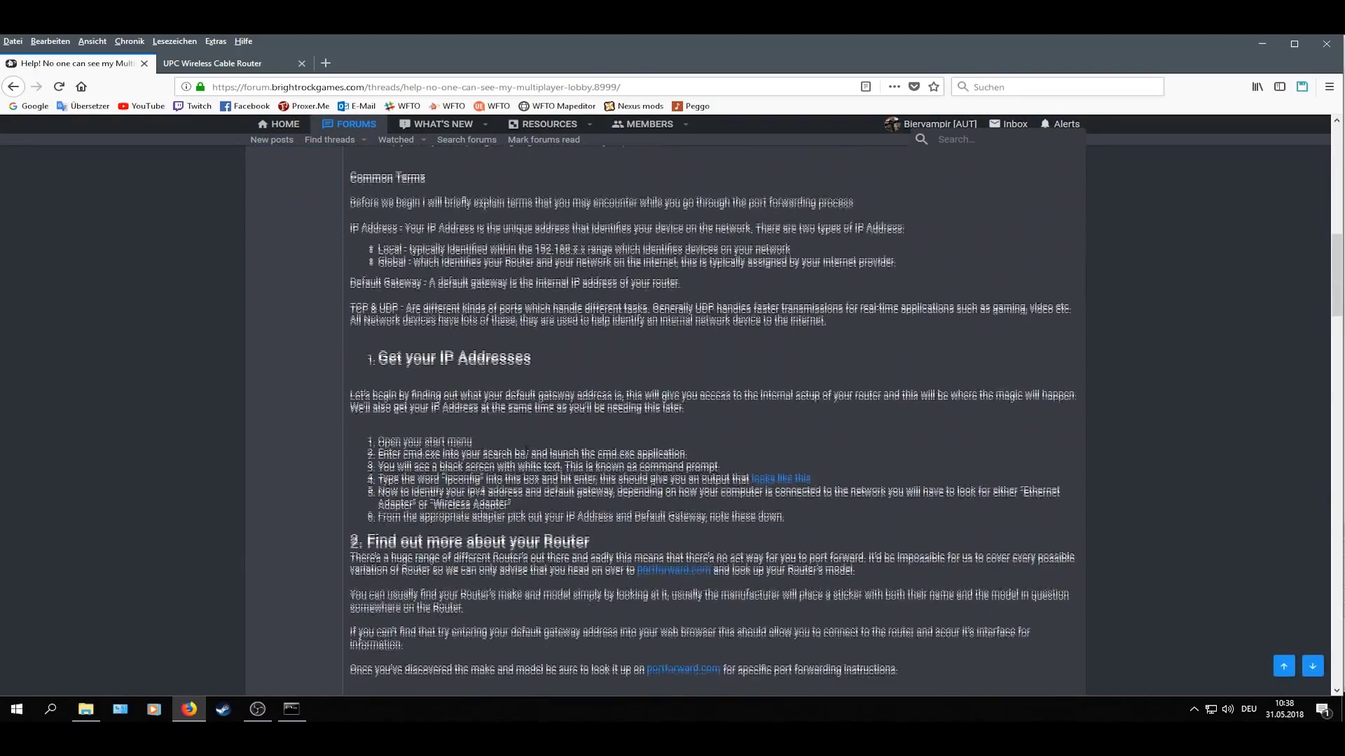
scroll(526, 448, up, 3)
scroll(518, 452, down, 5)
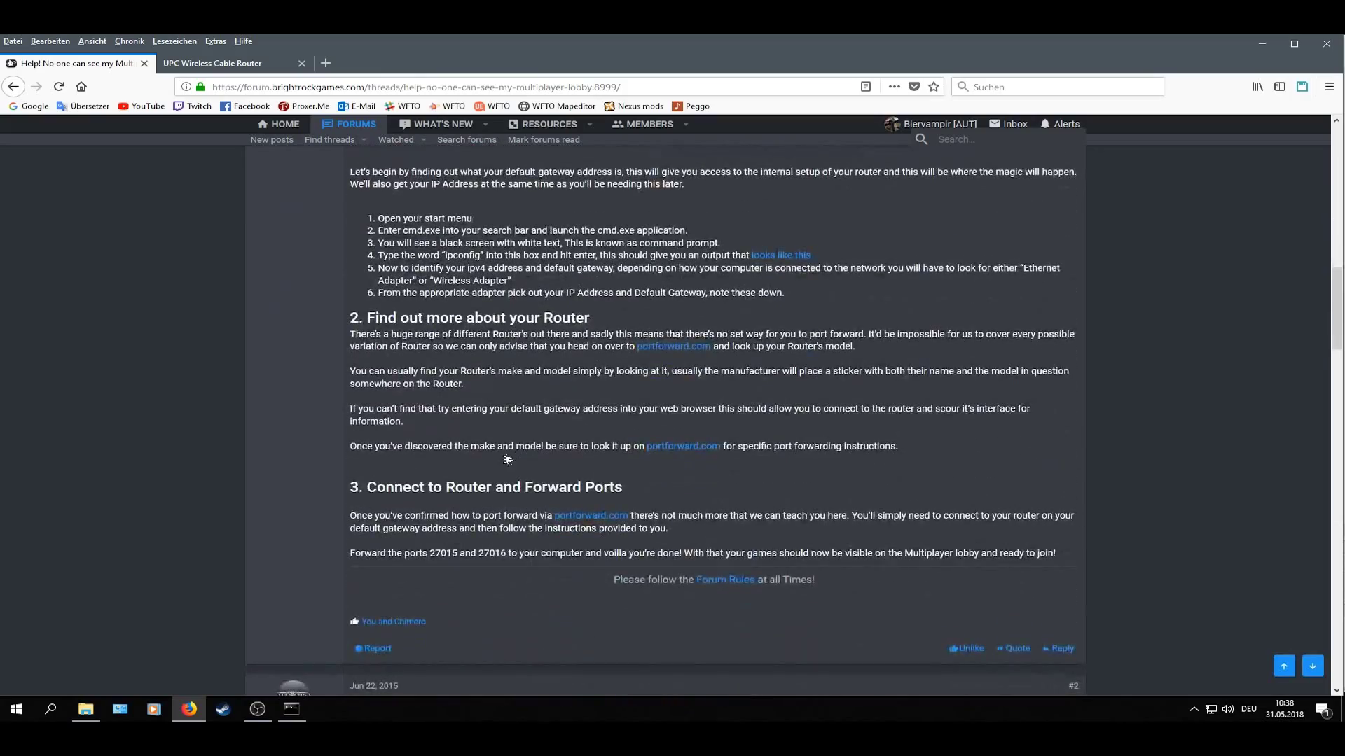
drag(429, 553, 516, 554)
click(442, 553)
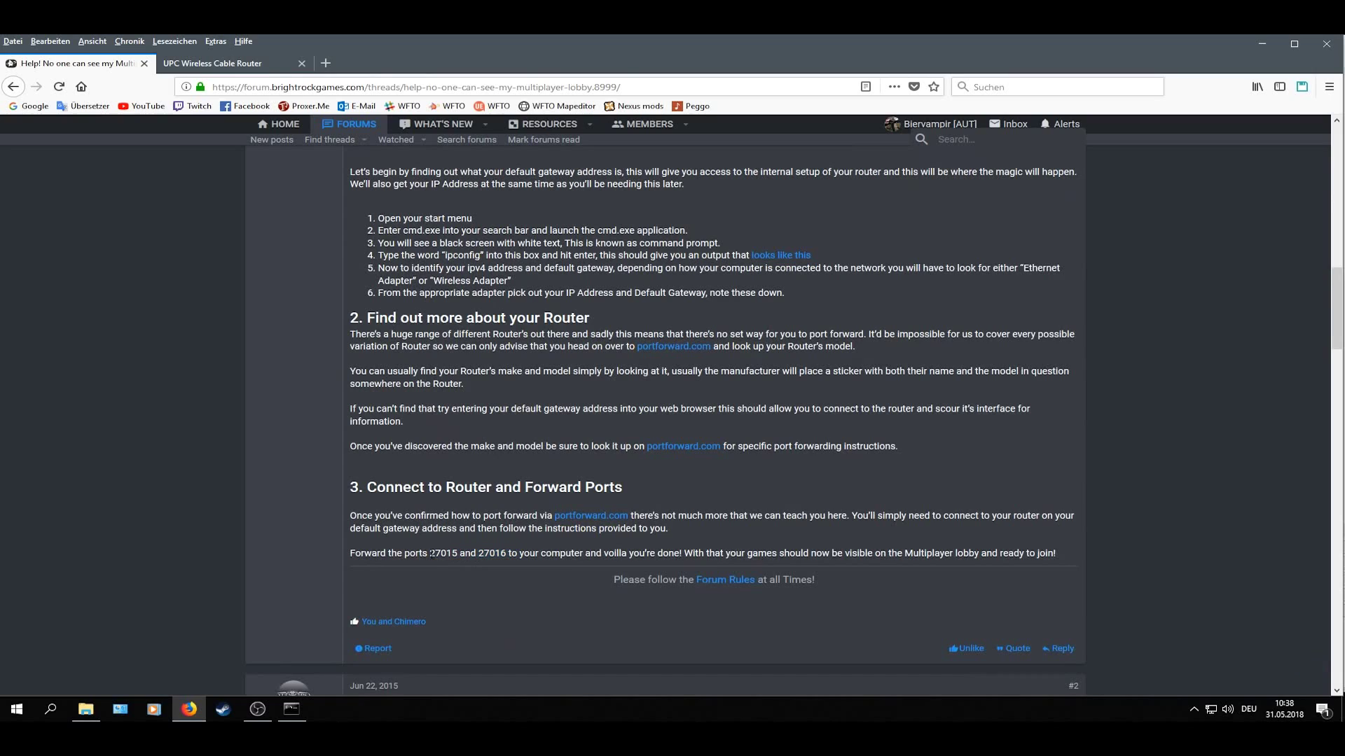
drag(431, 554, 462, 556)
key(ctrl+c)
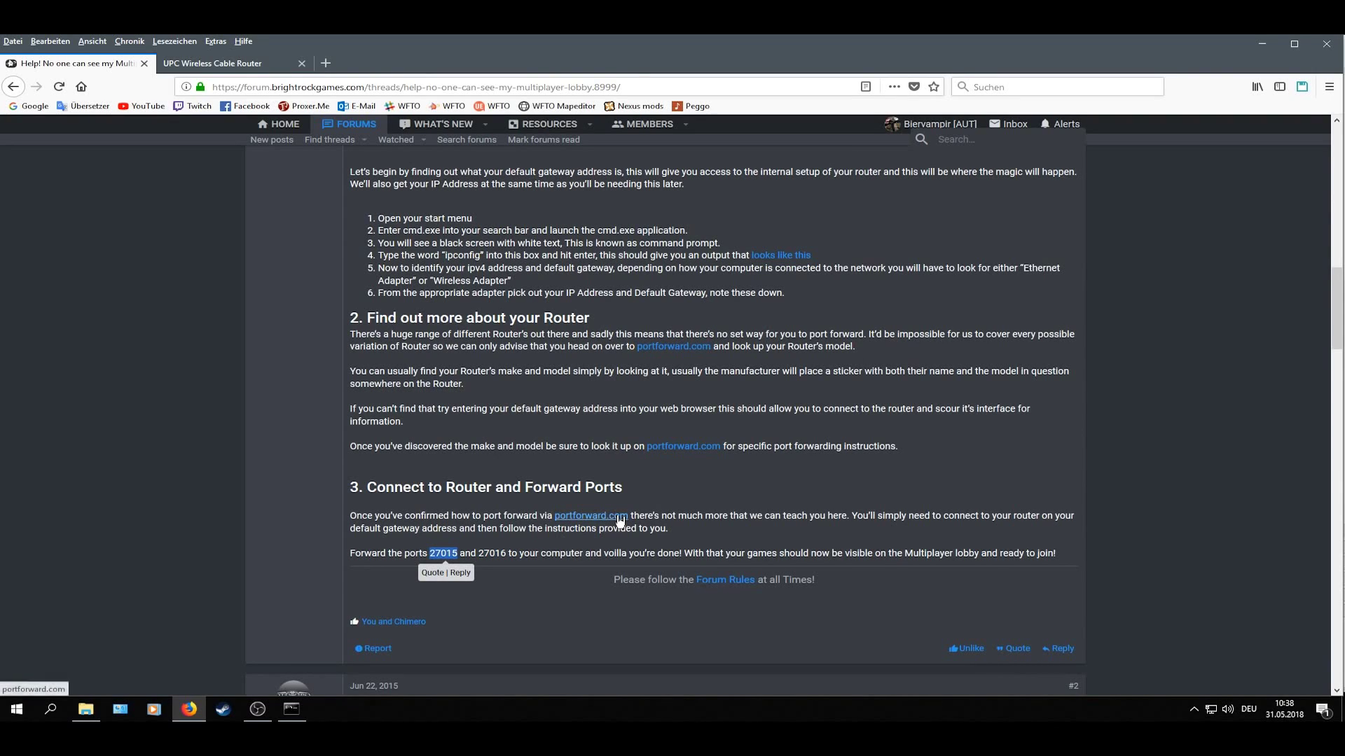
click(544, 561)
click(217, 66)
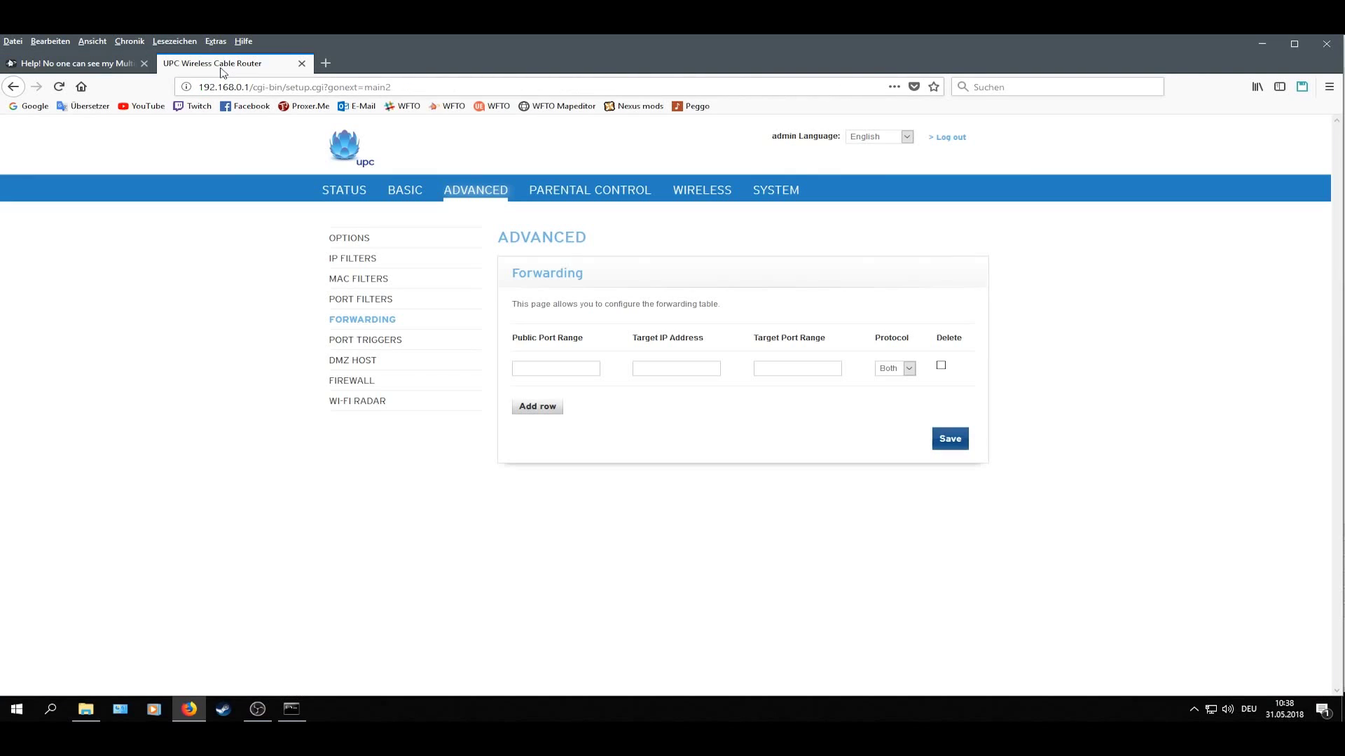
click(564, 368)
key(ctrl+v)
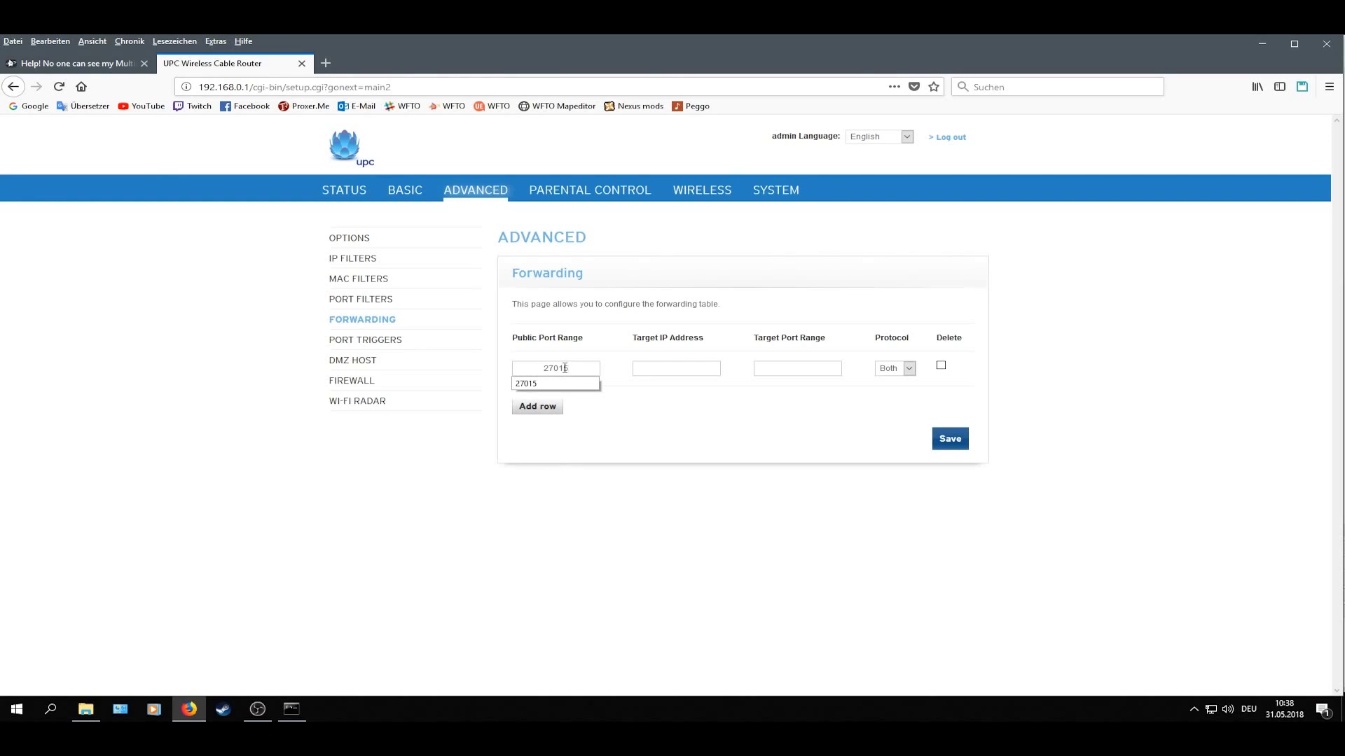
key(Escape)
text(-)
key(ctrl+v)
click(658, 368)
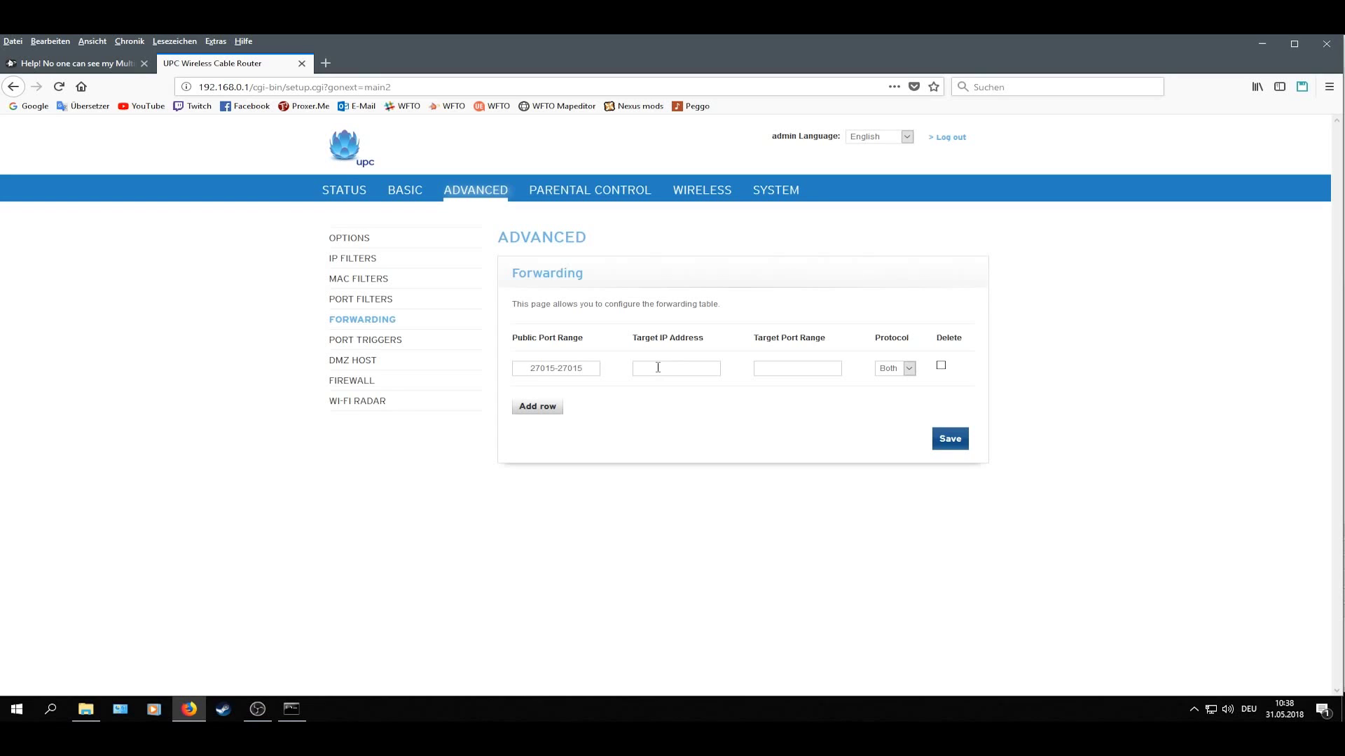
text(192.168.0.32)
click(787, 371)
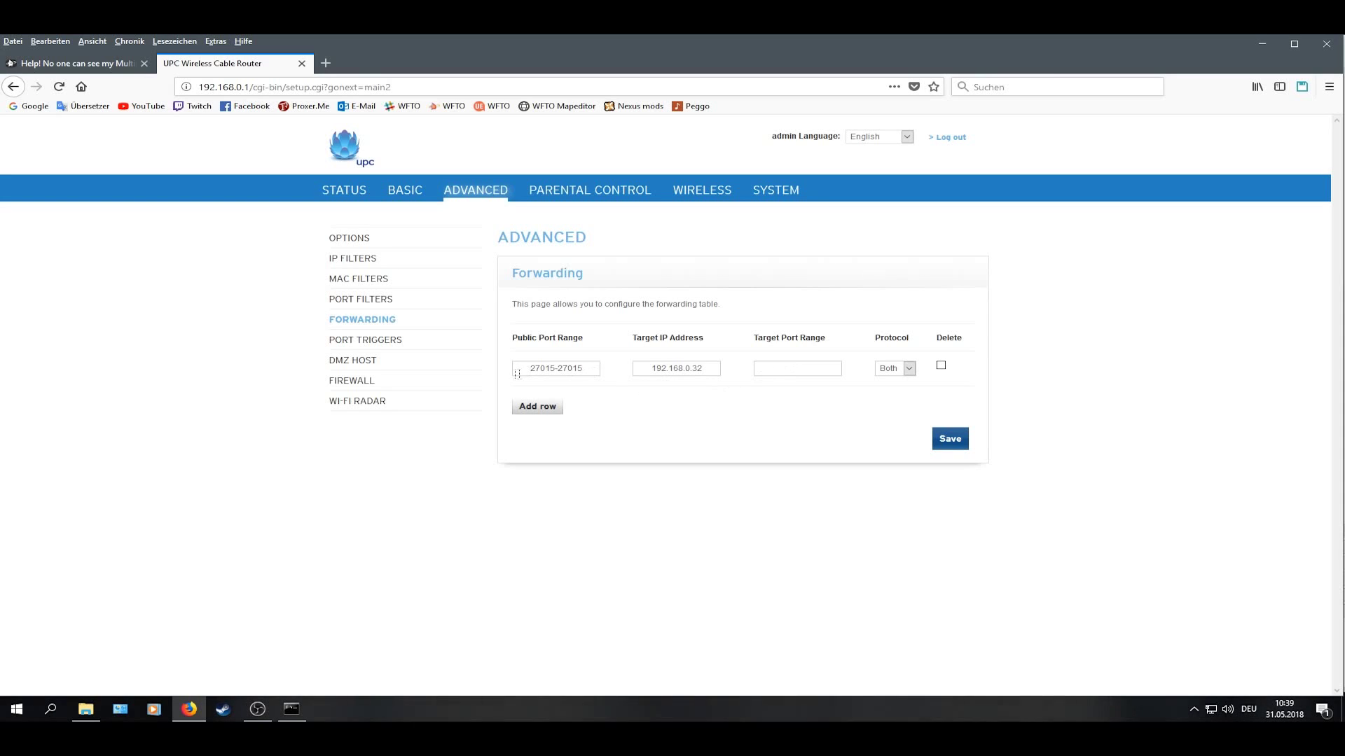
drag(598, 372, 497, 358)
key(ctrl+c)
click(792, 372)
key(ctrl+v)
click(965, 438)
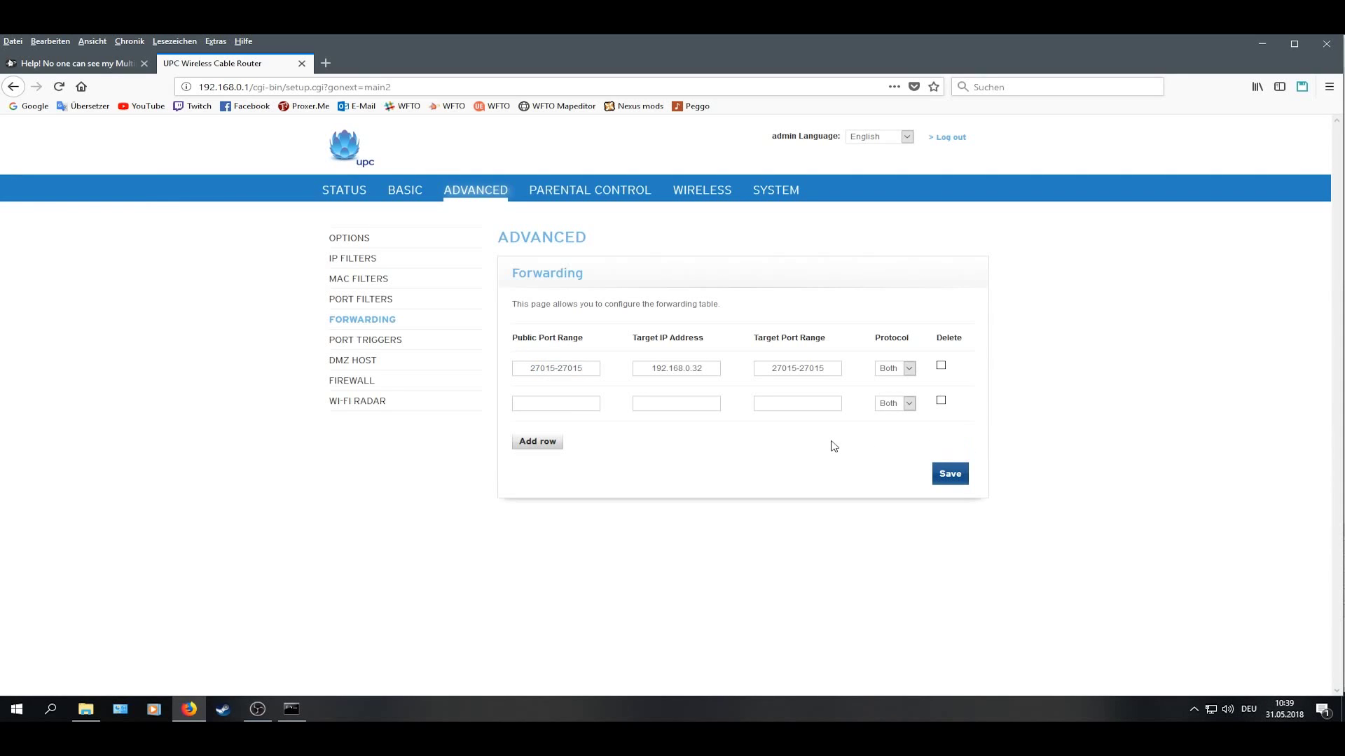
click(110, 67)
drag(479, 554, 507, 554)
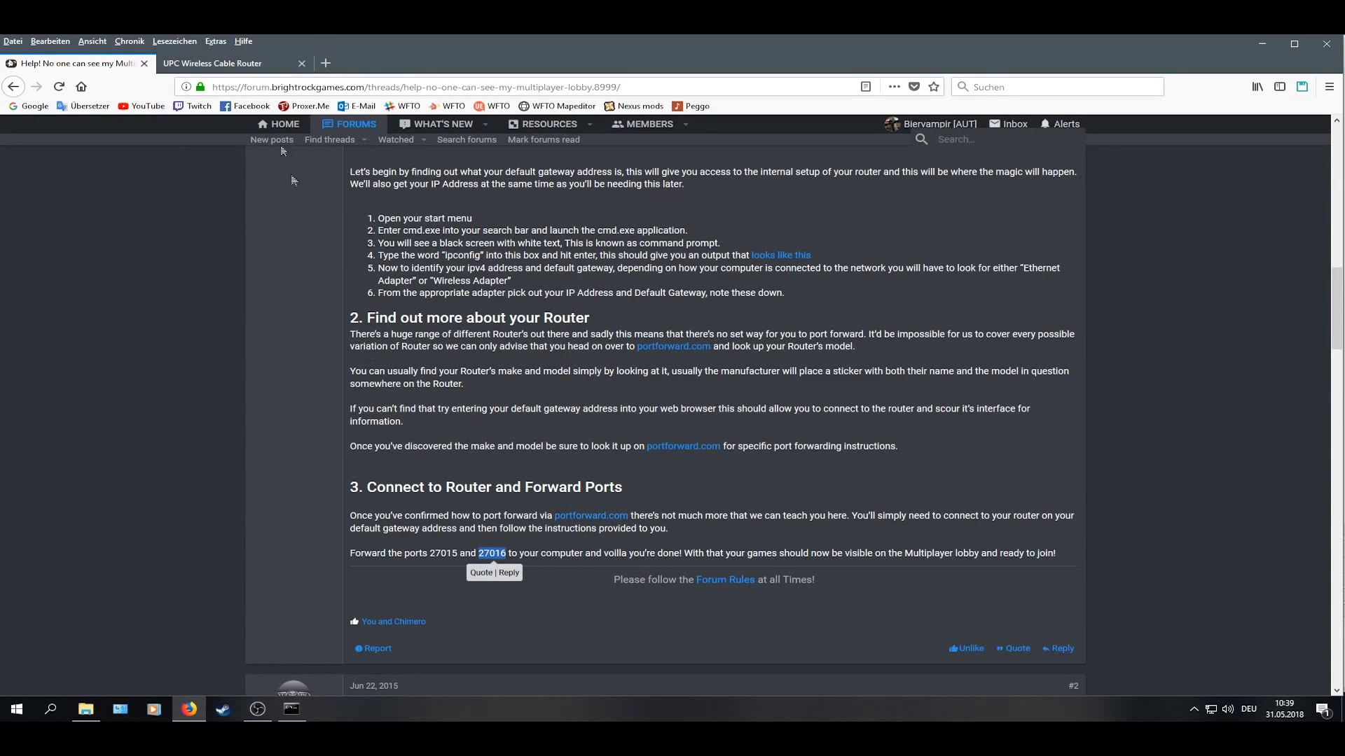
key(ctrl+c)
click(254, 67)
click(576, 404)
key(ctrl+v)
text(-)
click(588, 419)
click(673, 402)
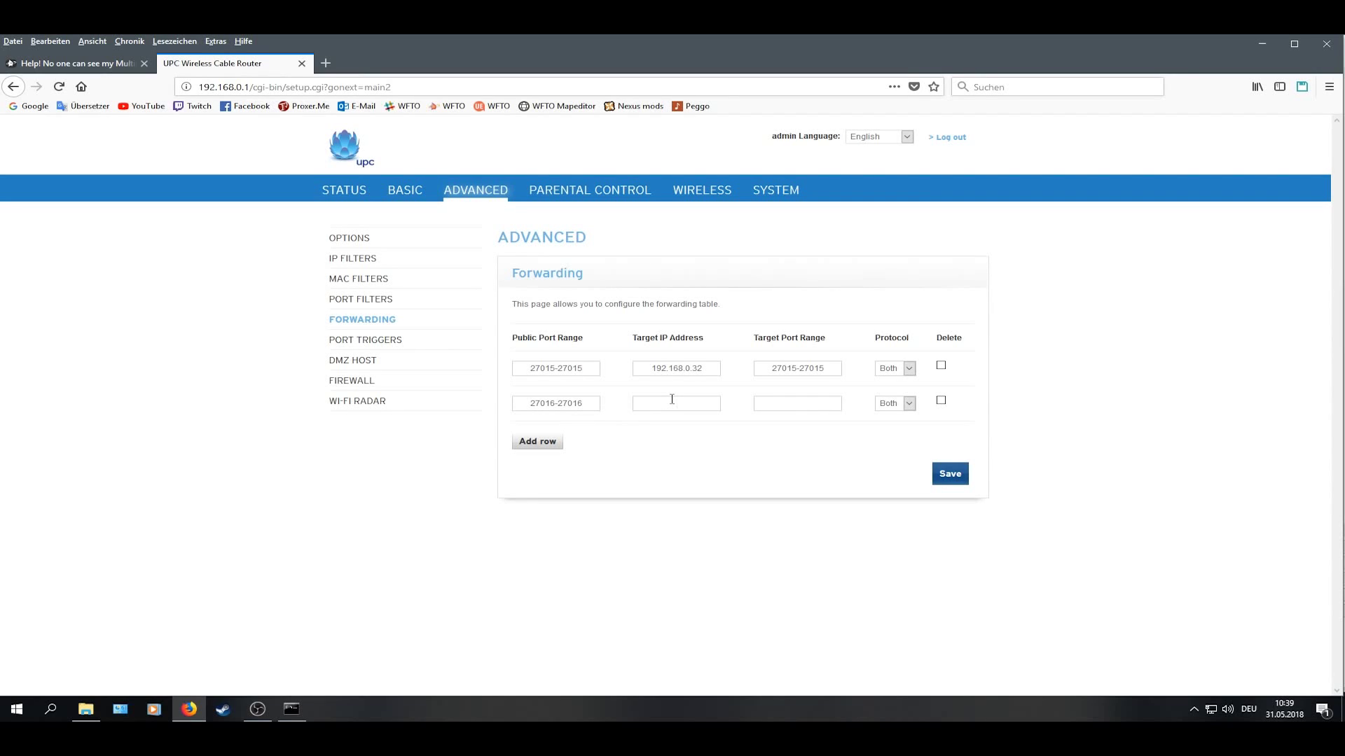
text(192.)
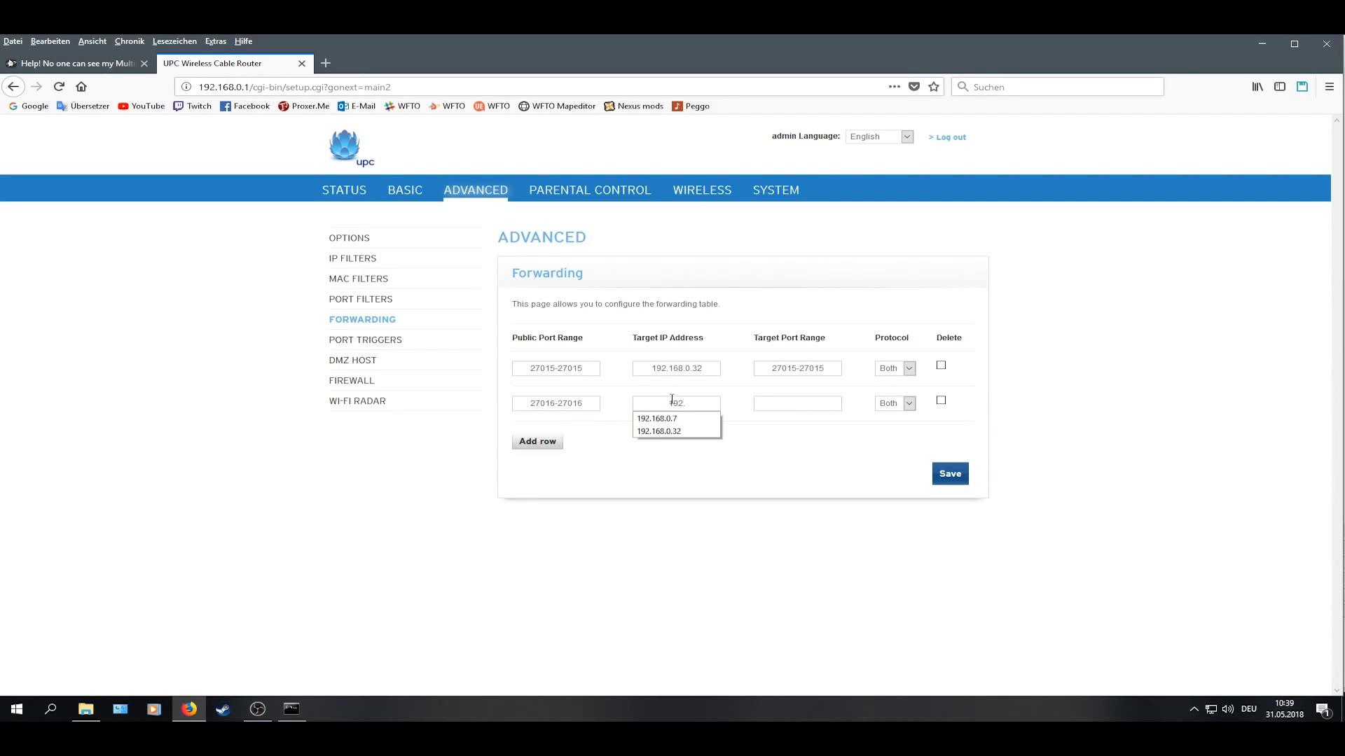
text(168.0.32)
click(778, 403)
key(shift+Tab)
key(shift+Tab)
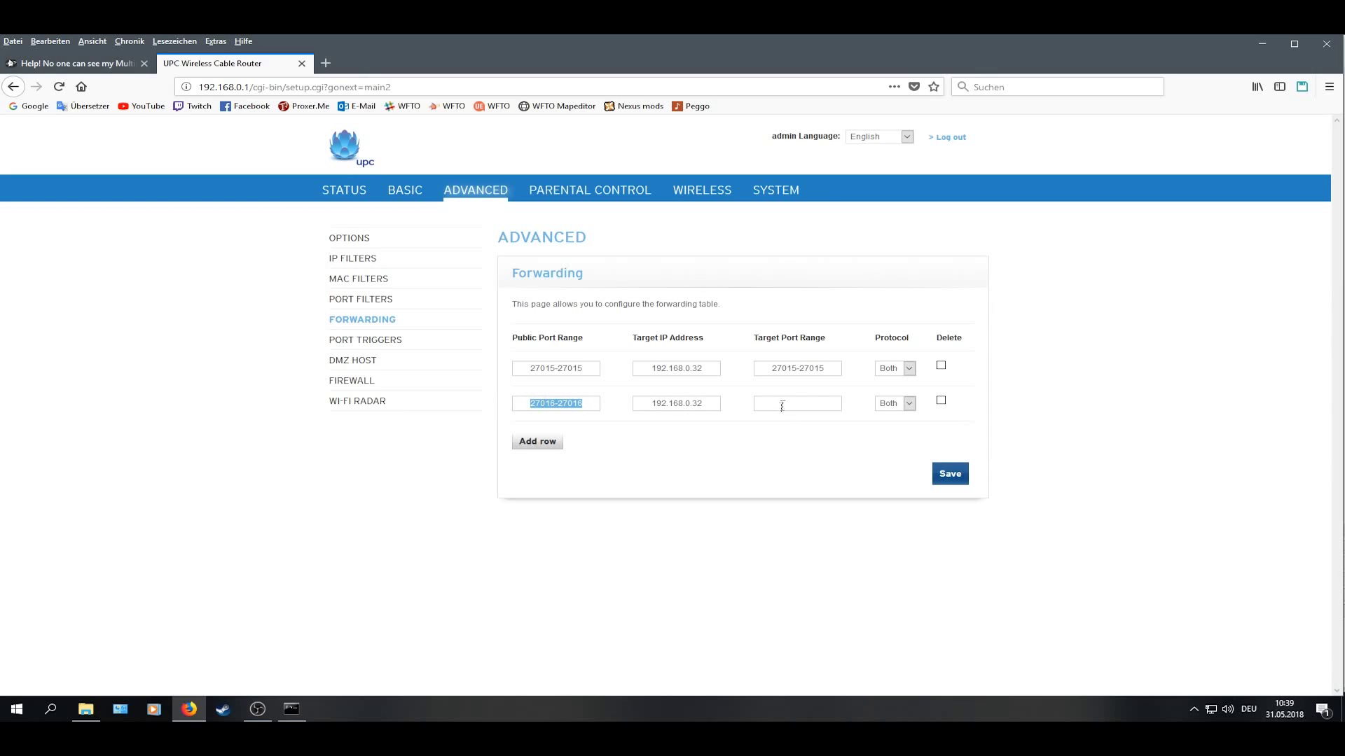
key(ctrl+c)
click(782, 405)
key(ctrl+v)
click(957, 484)
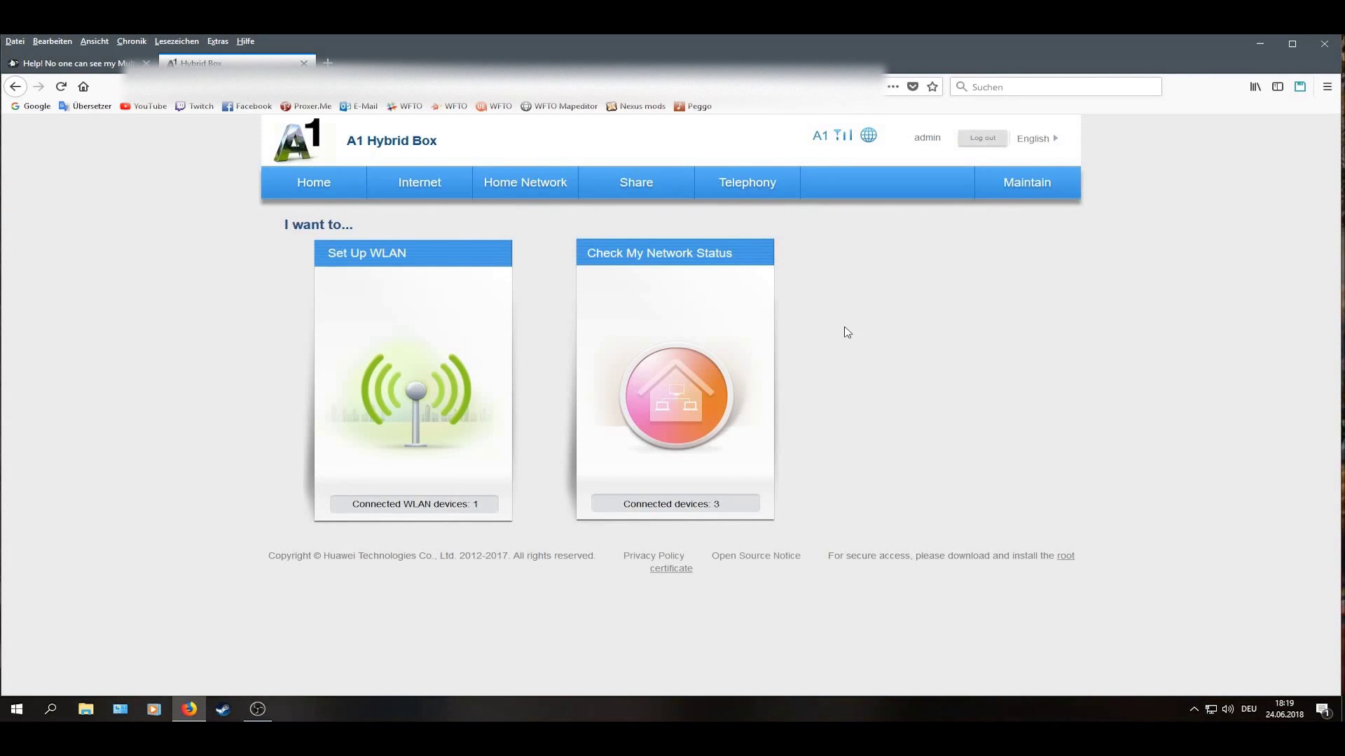
Under Internet > Forwarding, start a new port mapping with the PC's Ethernet connection as internal host
click(465, 195)
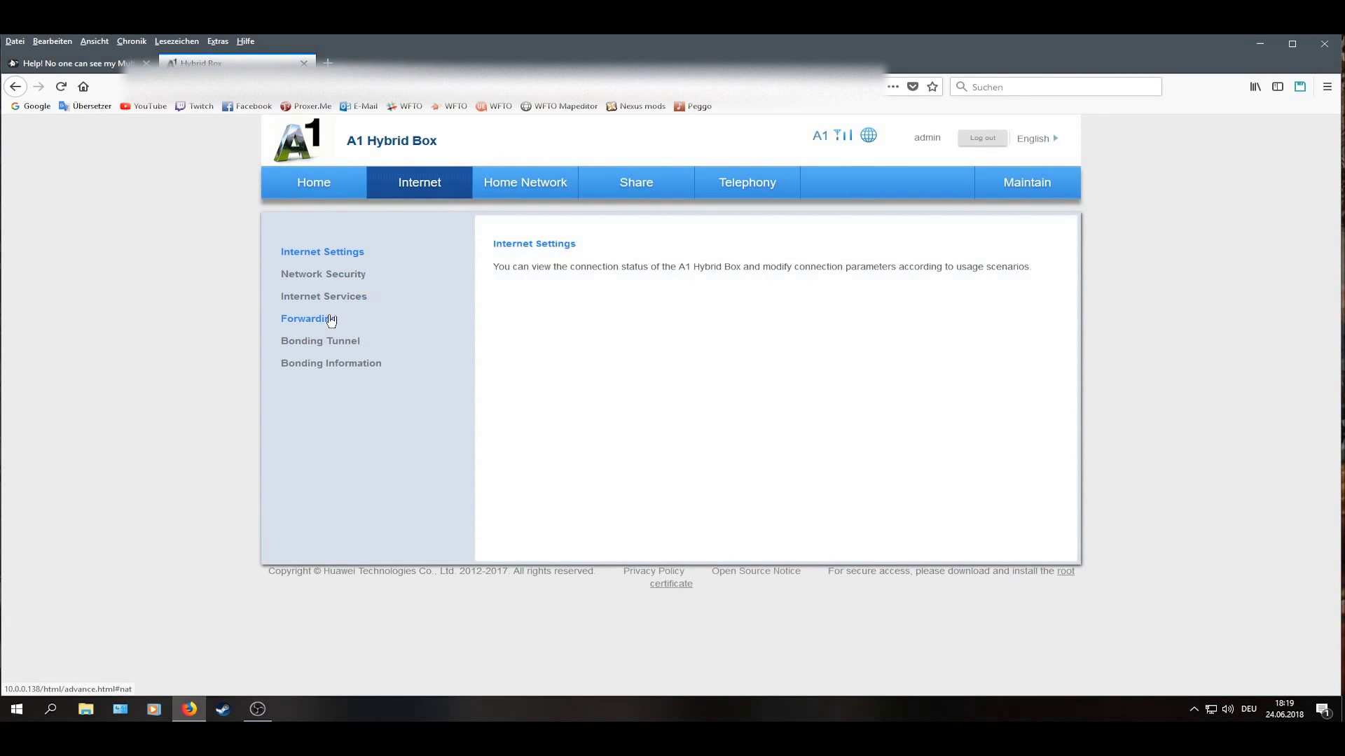
click(332, 320)
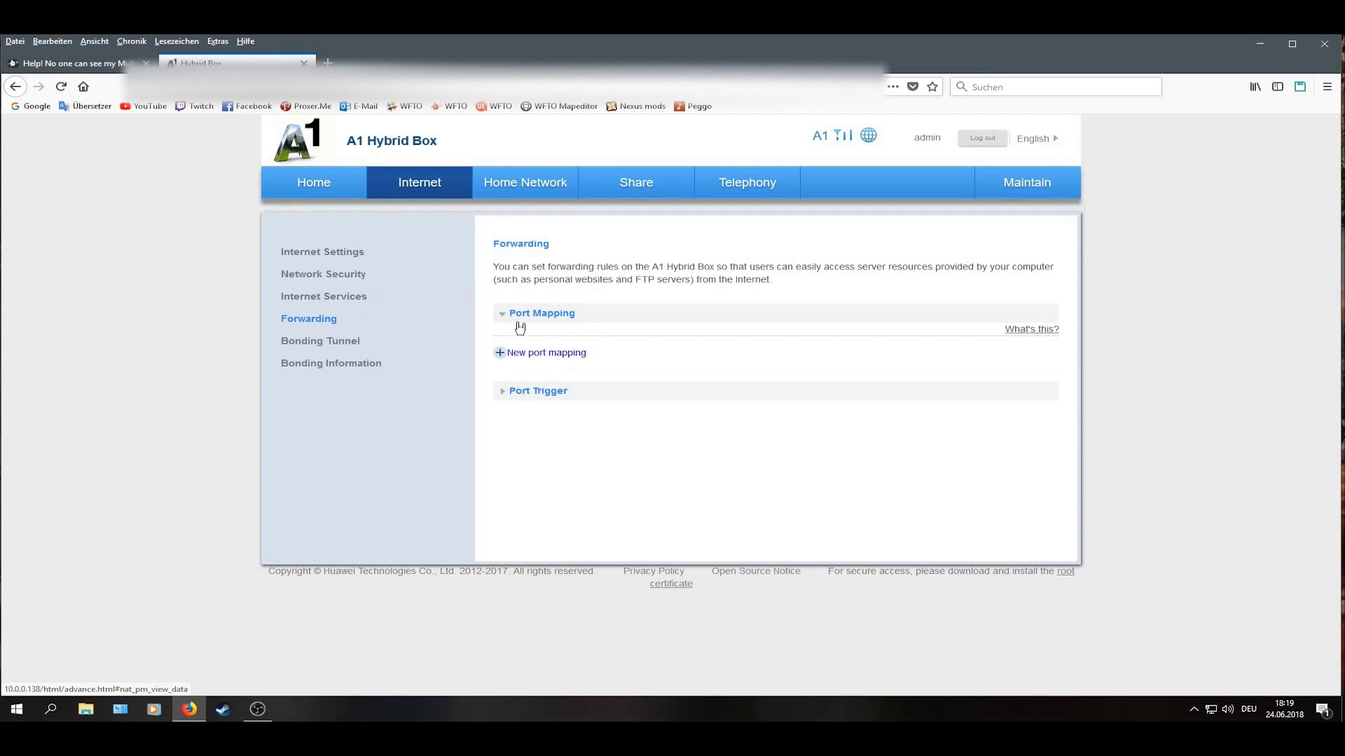
click(518, 361)
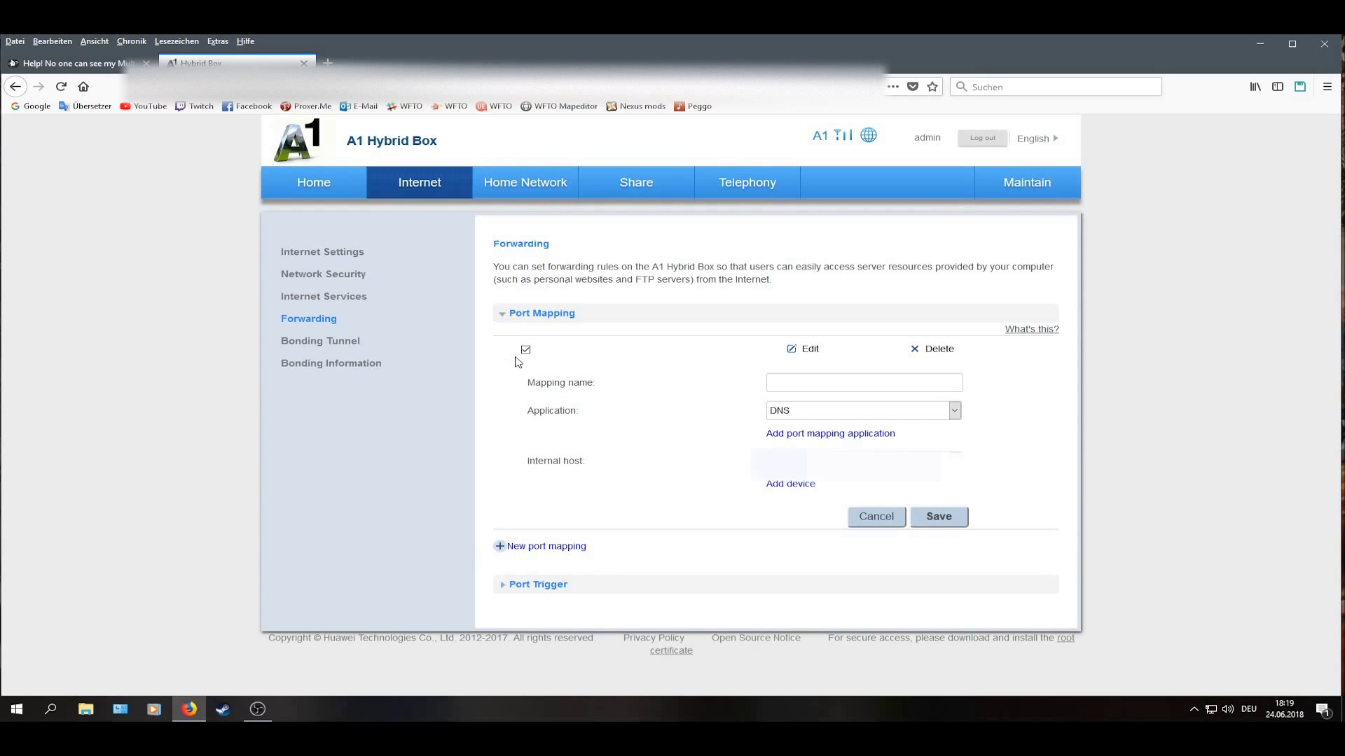
click(825, 459)
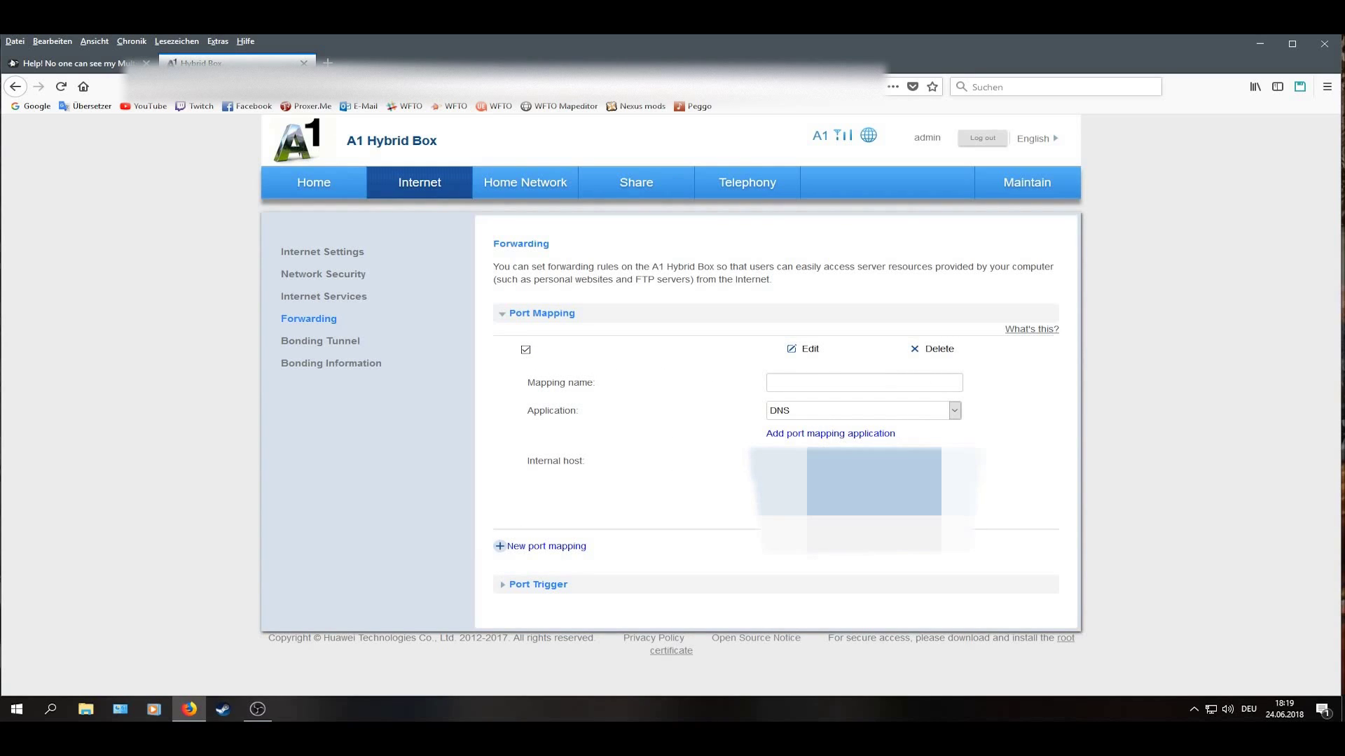
click(816, 495)
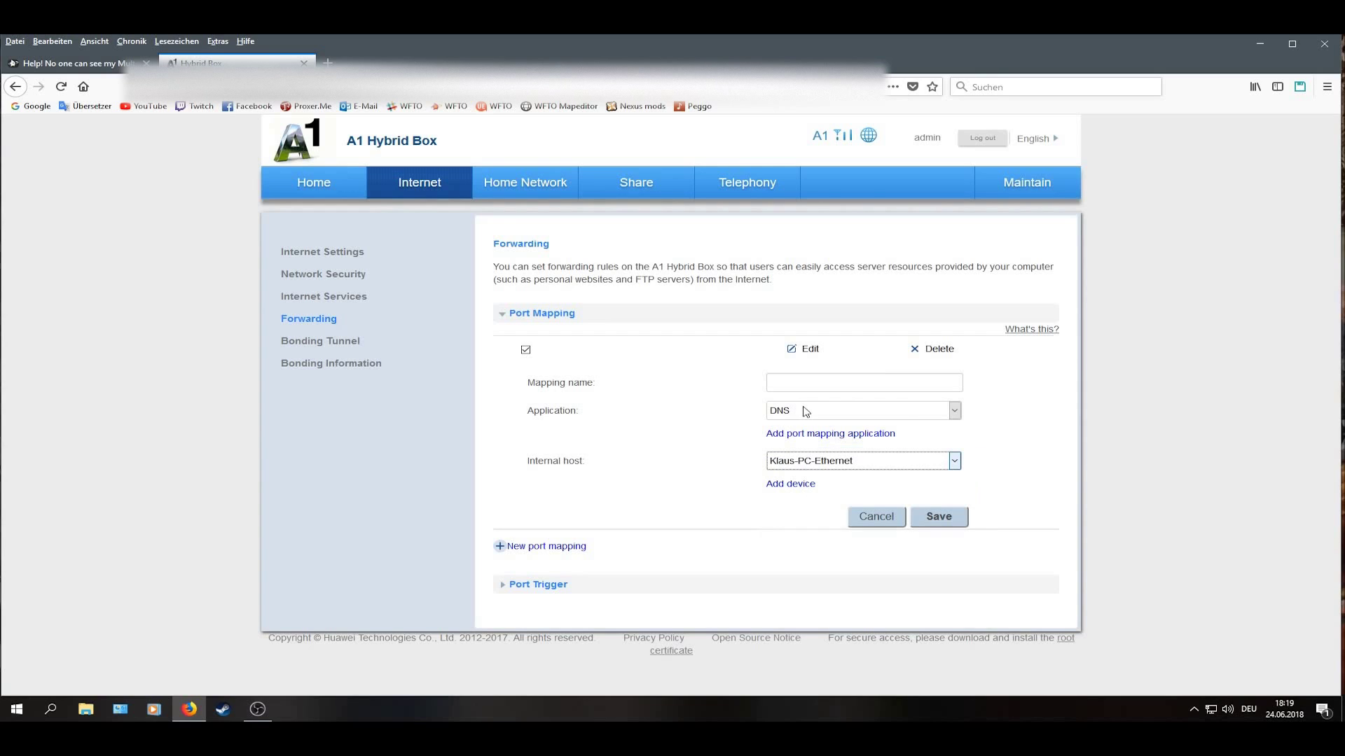
Open the port mapping applications list and add a blank custom port application
click(788, 441)
scroll(685, 381, down, 5)
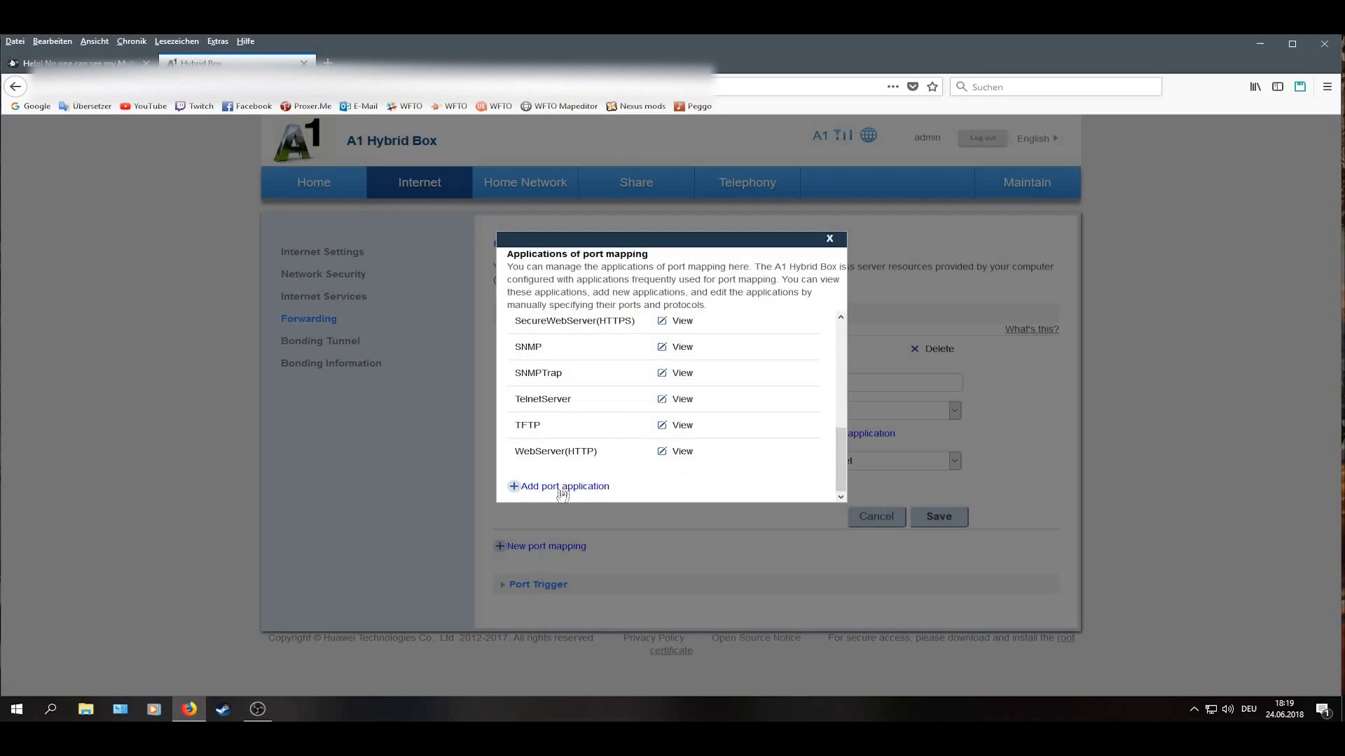
click(602, 490)
scroll(636, 480, down, 3)
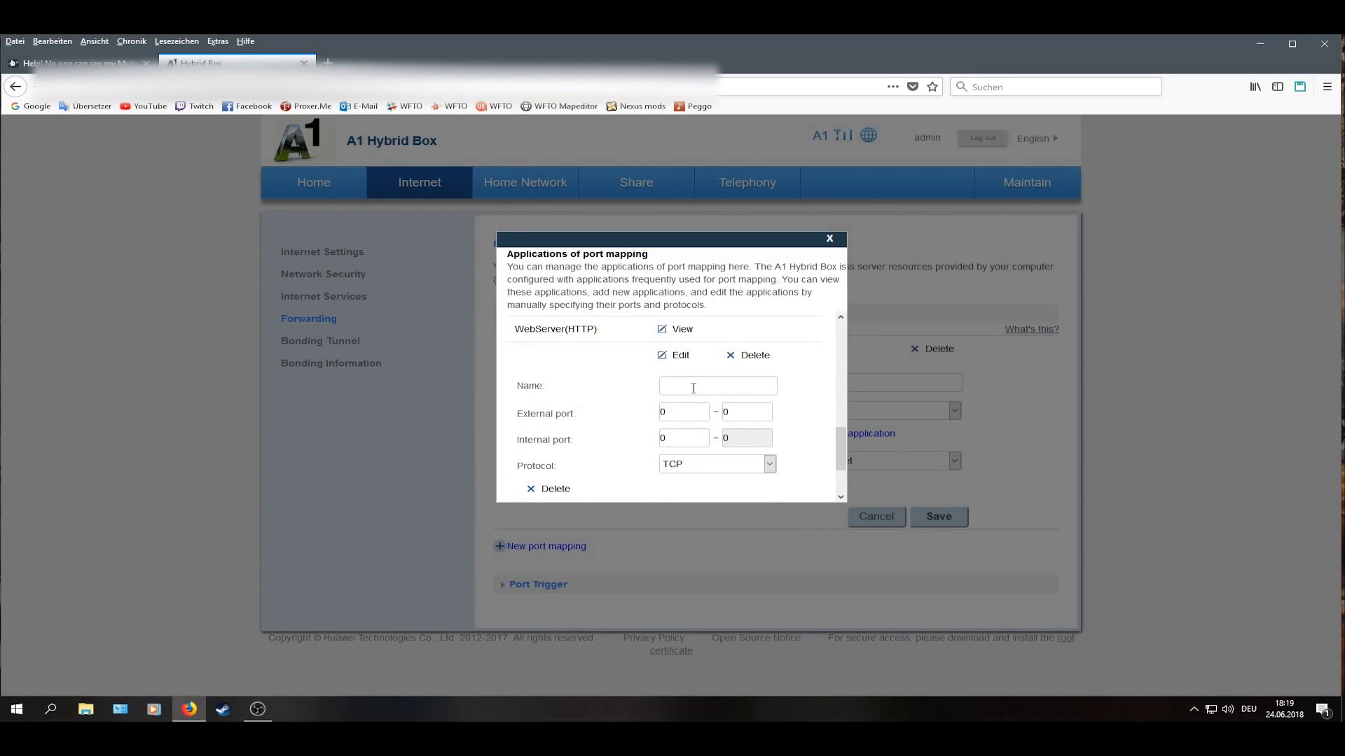
Name the new custom application 27015, using the port number copied from the forum guide
click(694, 388)
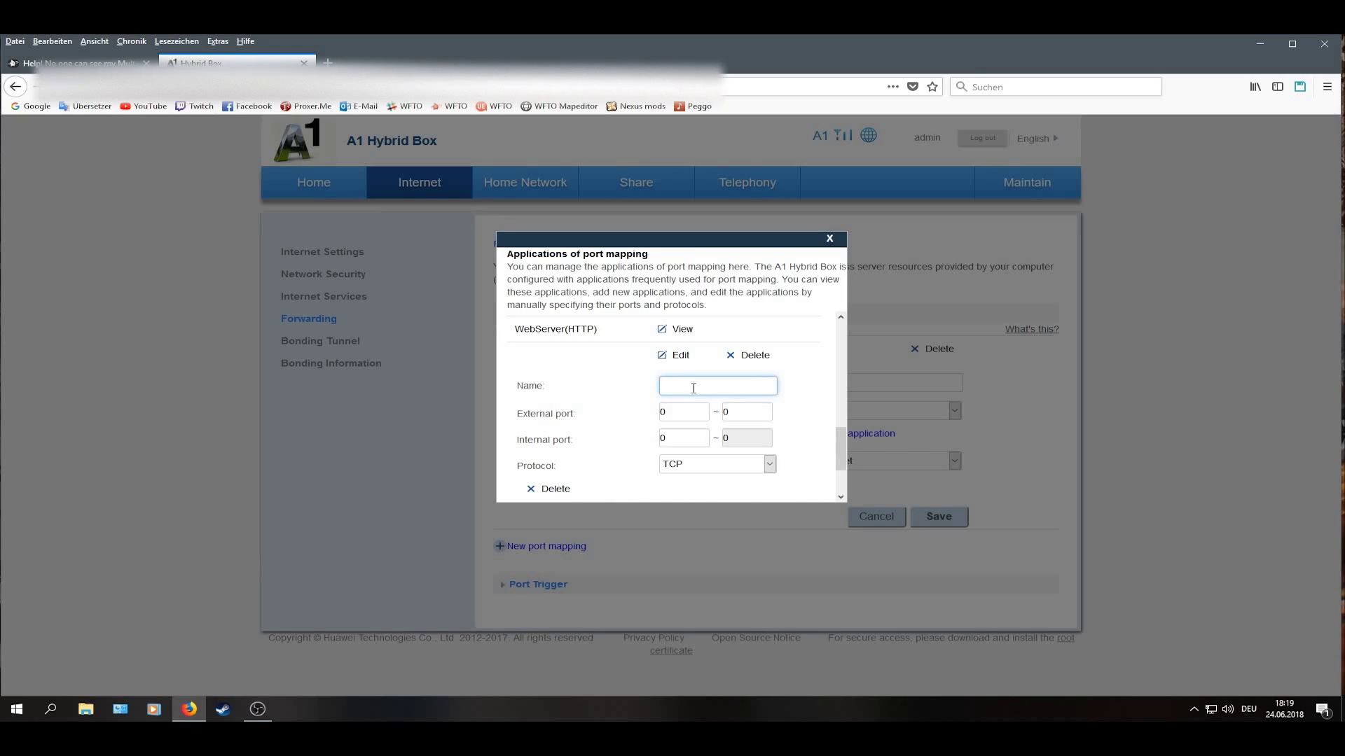
text(27015)
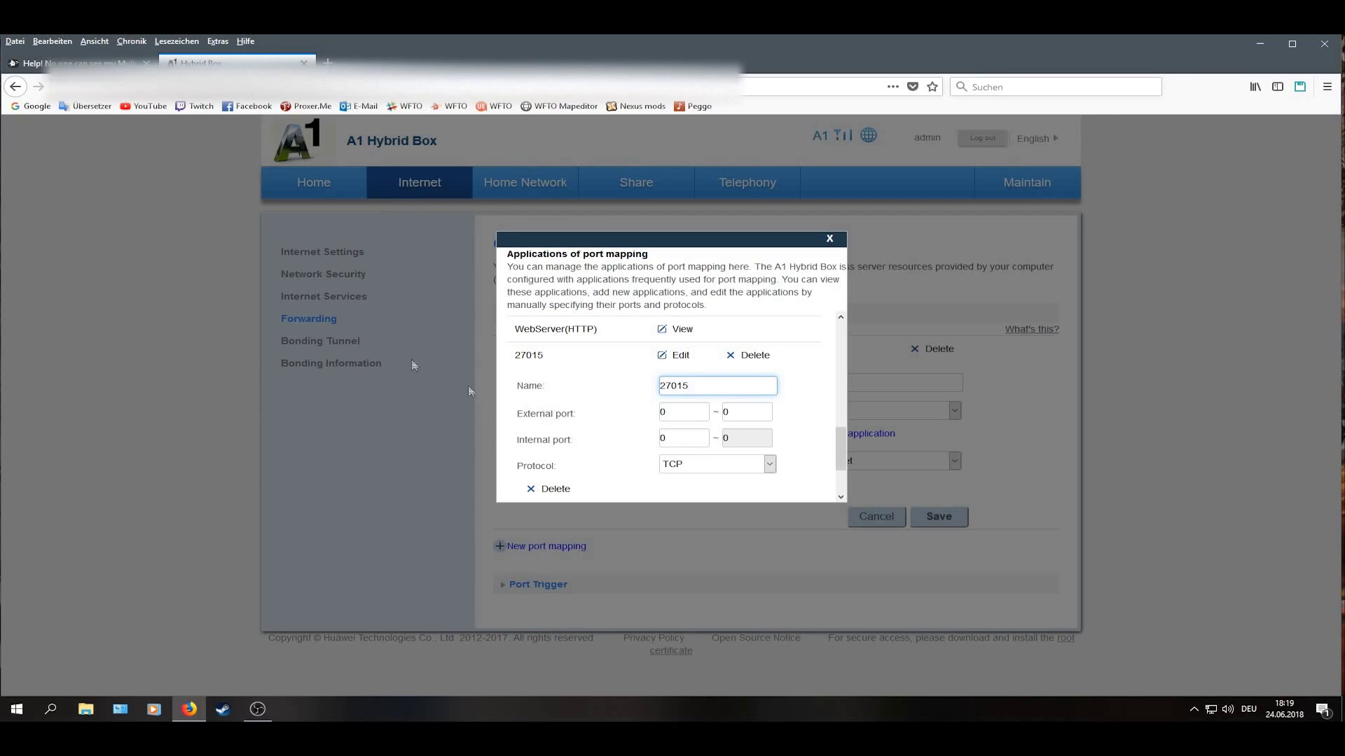
key(ctrl+Tab)
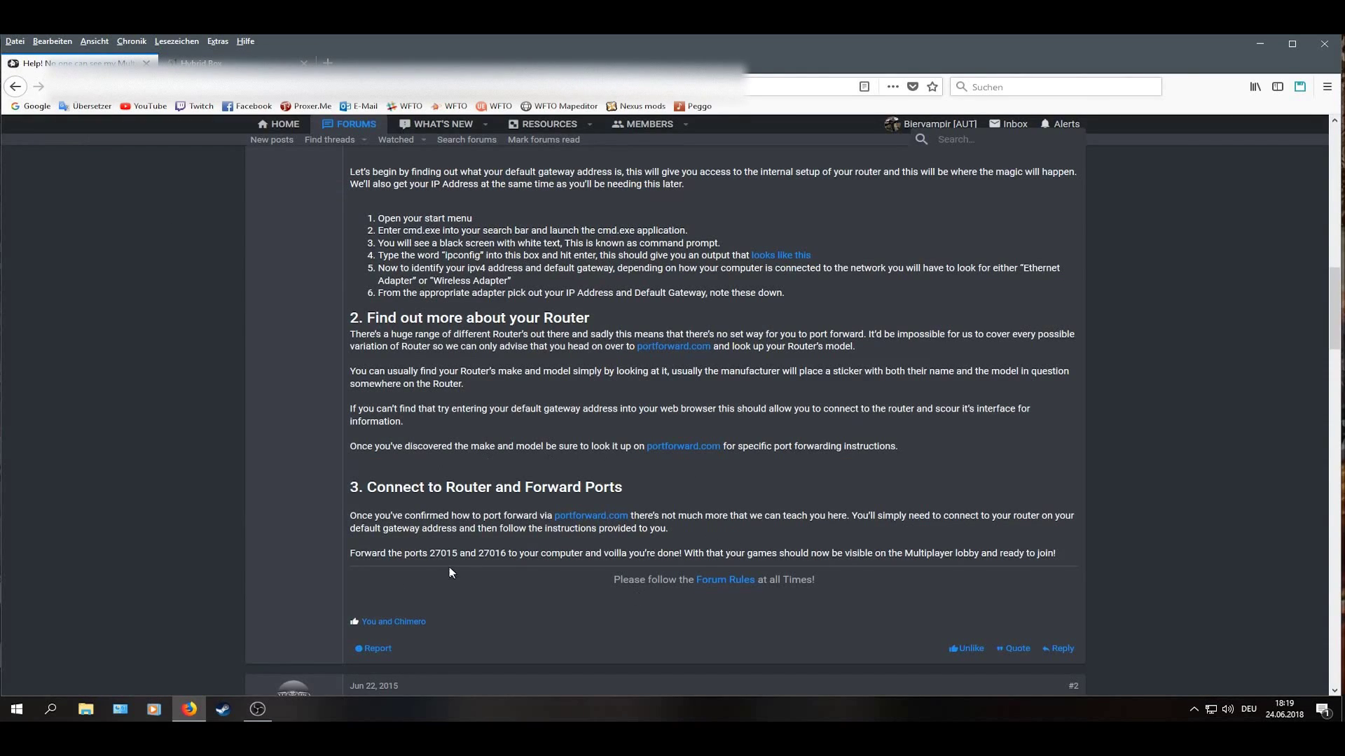
drag(428, 553, 460, 553)
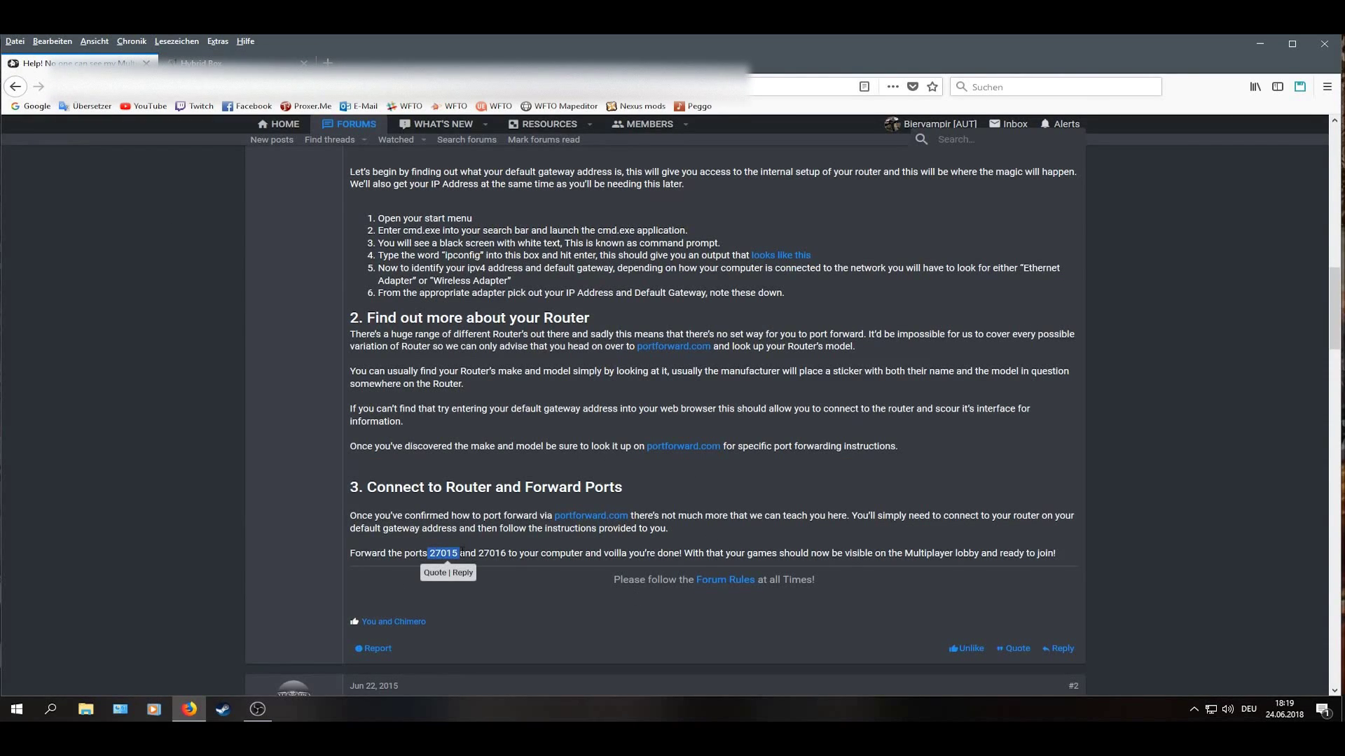
key(ctrl+c)
key(ctrl+Tab)
key(ctrl+v)
Set external ports 27015~27015, internal port 27015, and protocol TCP/UDP
click(683, 413)
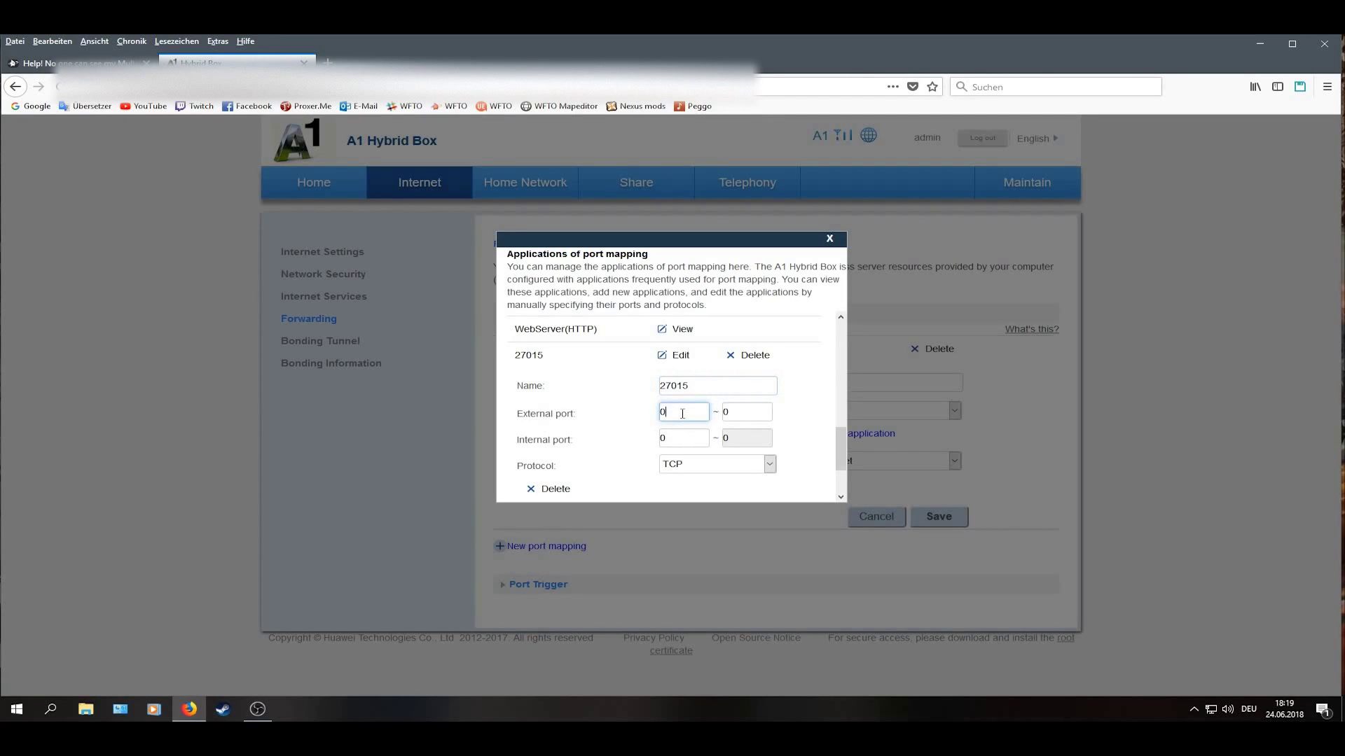
key(BackSpace)
text(27015)
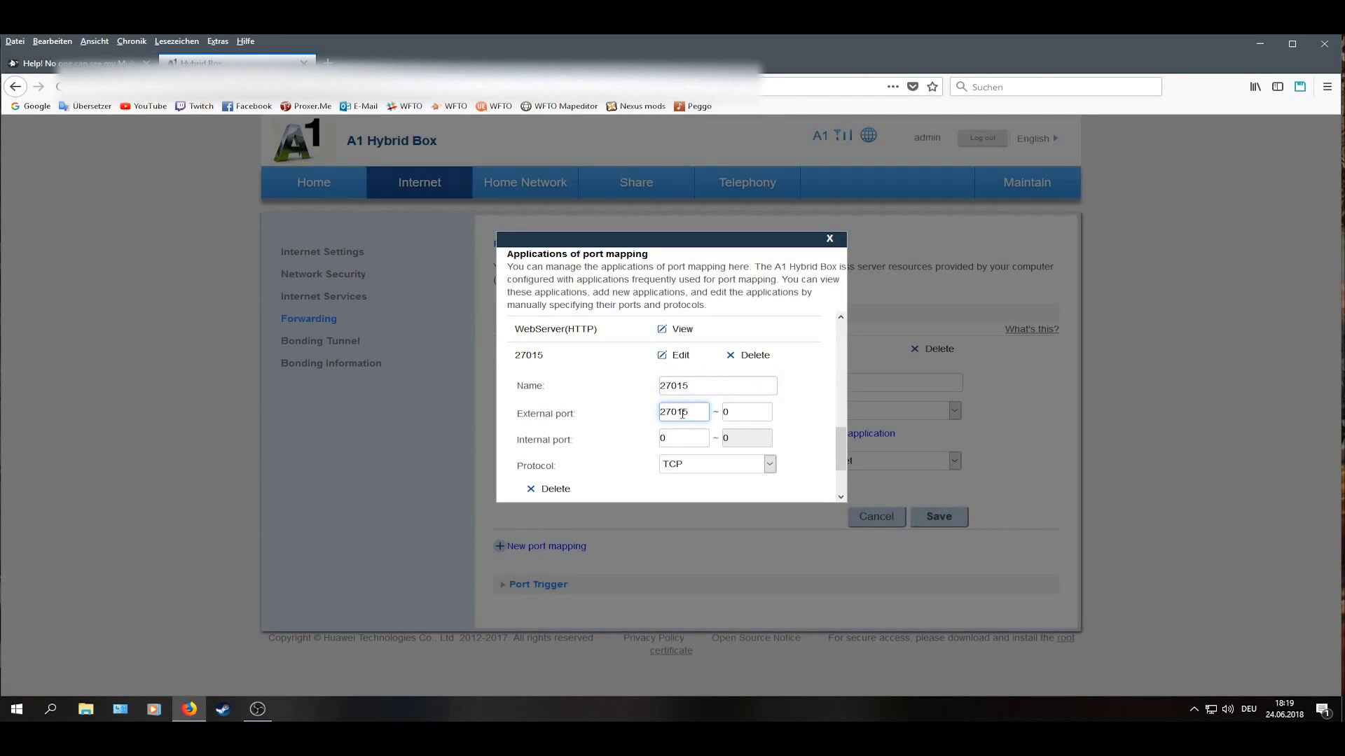
click(736, 412)
key(BackSpace)
text(27015)
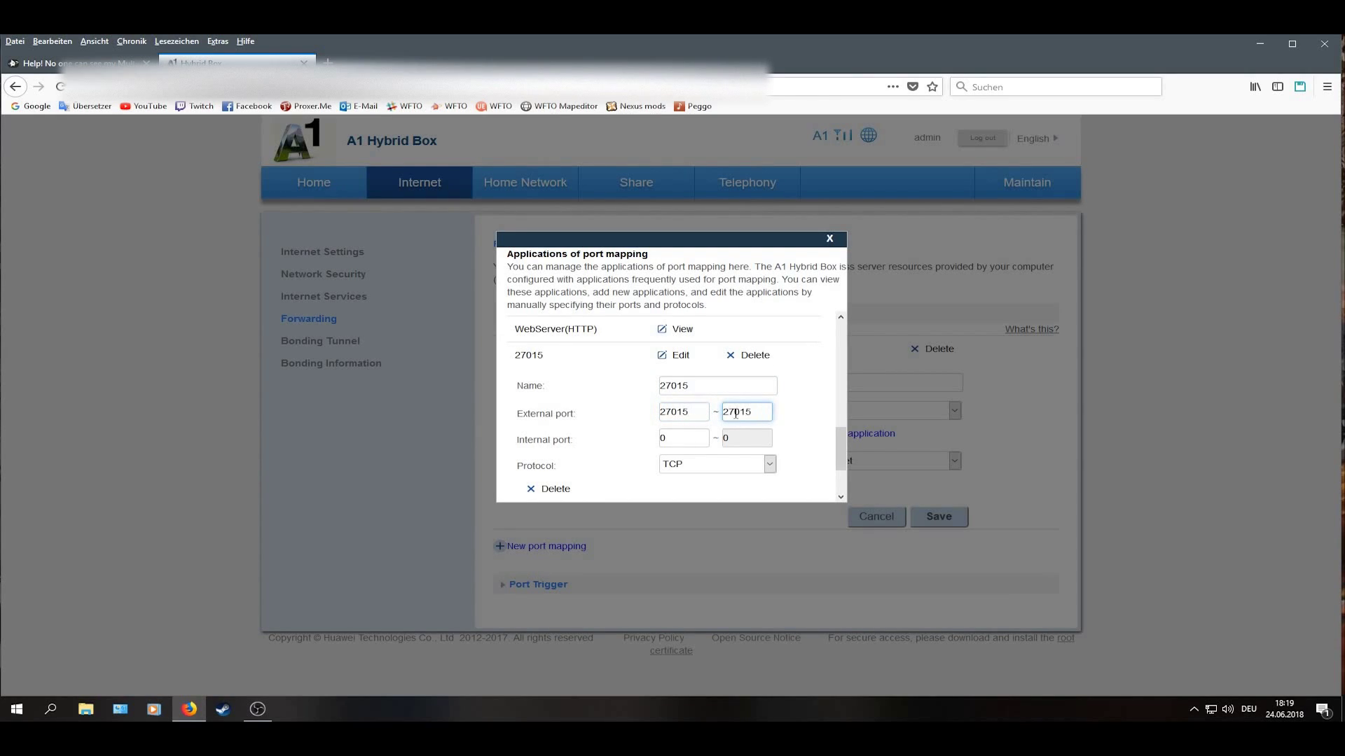
click(681, 437)
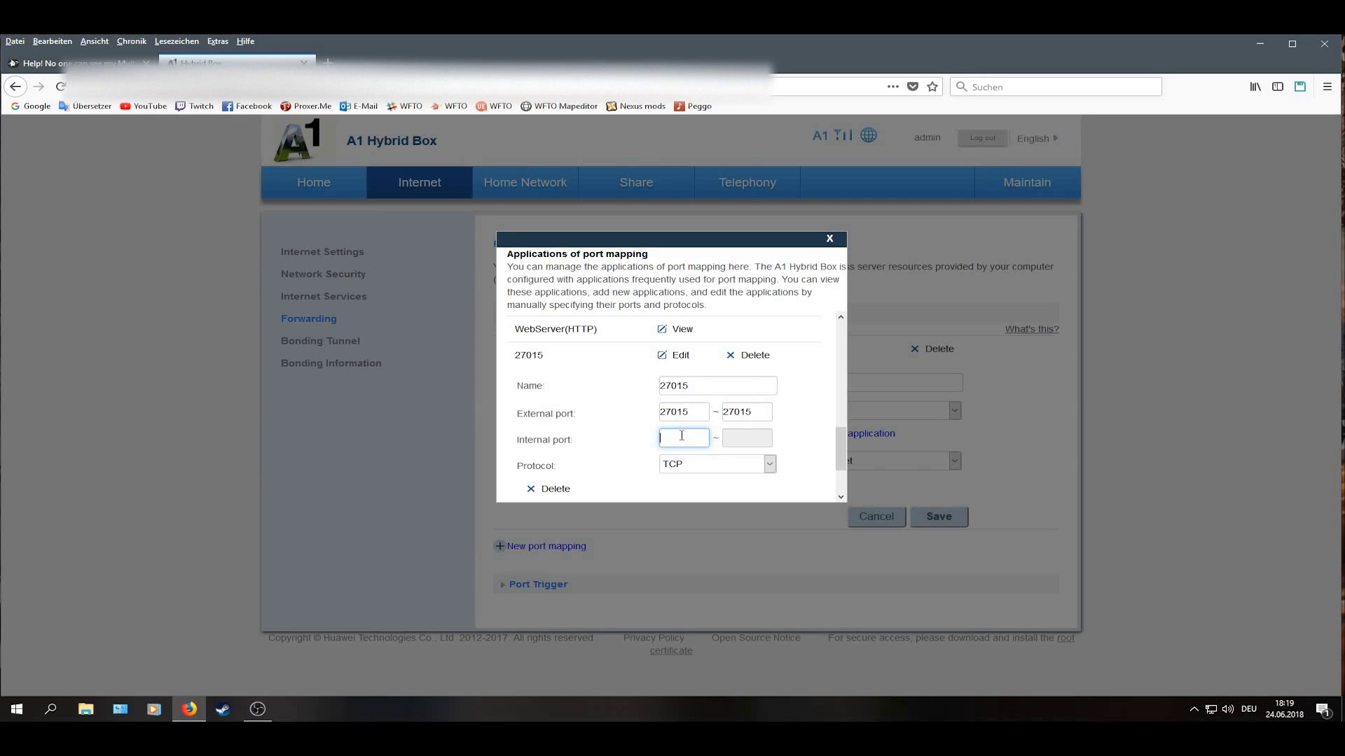
text(27015)
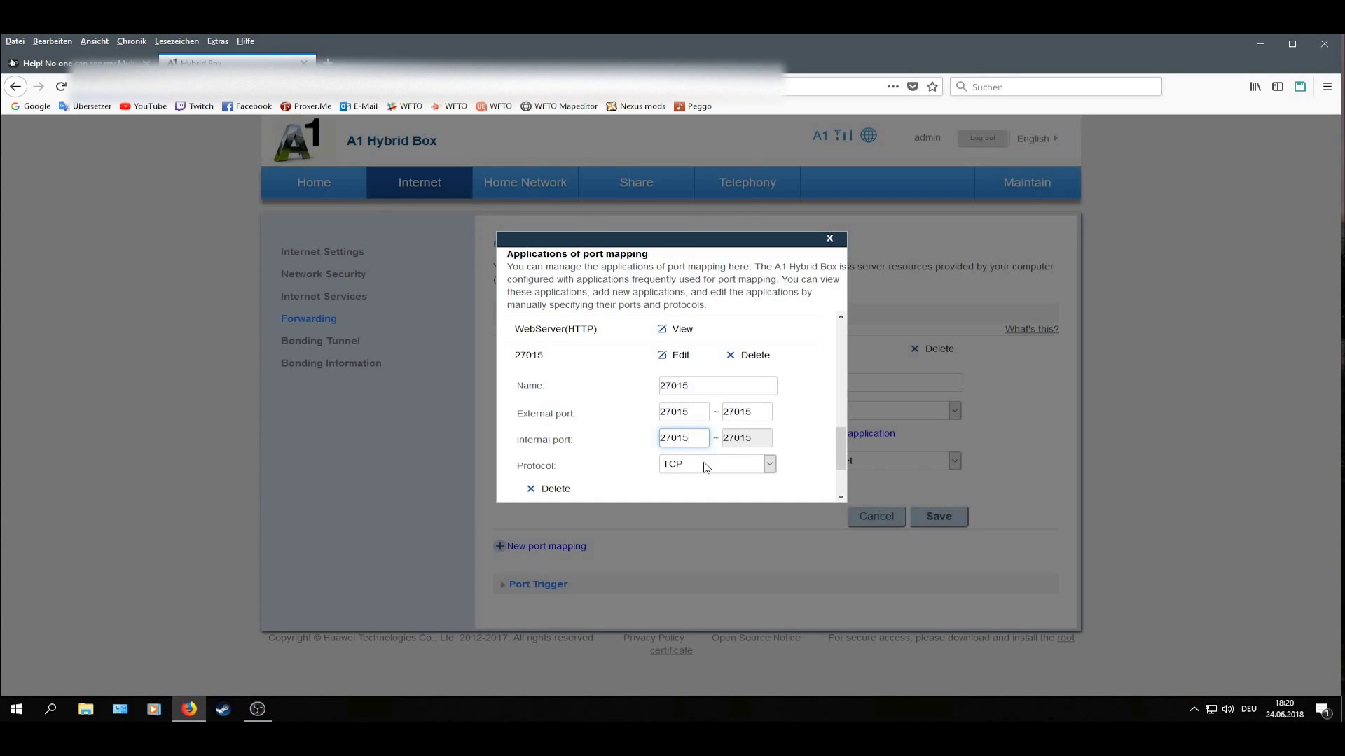
click(706, 466)
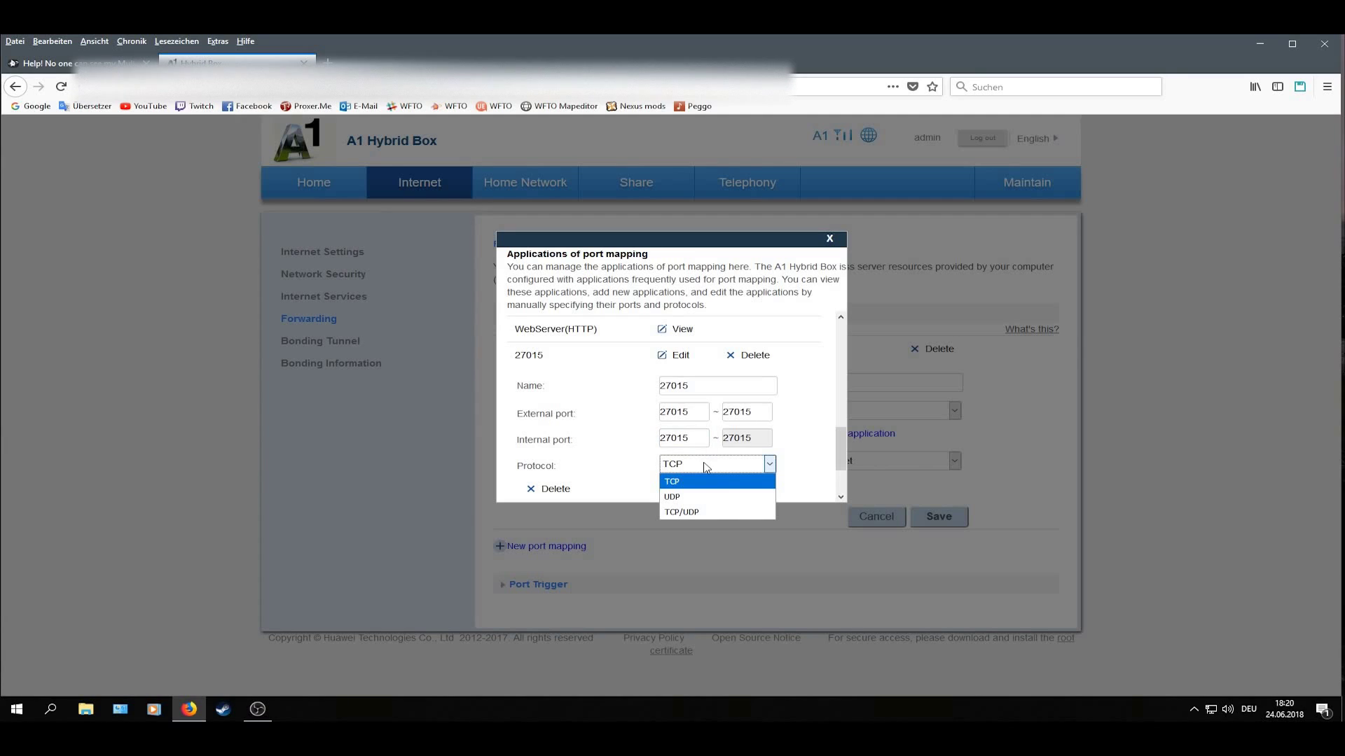
click(671, 513)
scroll(595, 421, down, 2)
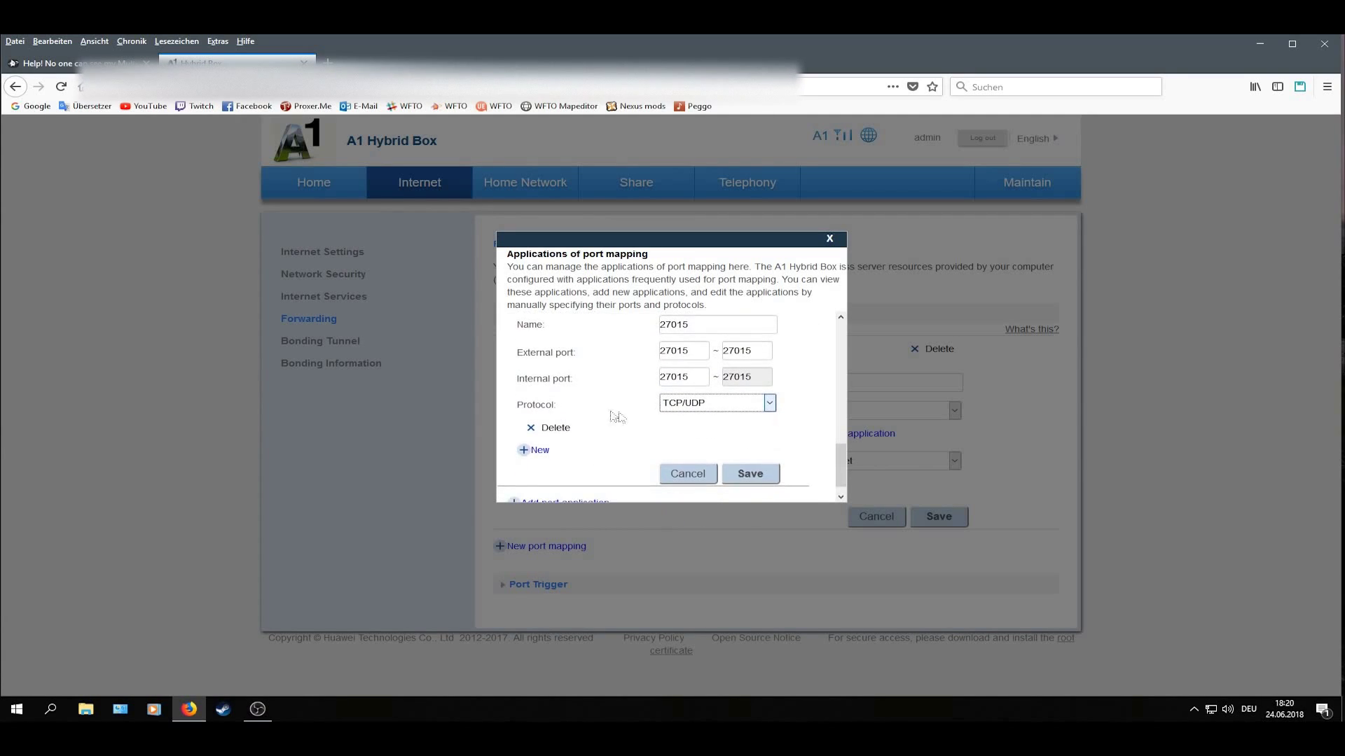
Save the 27015 application, then save the mapping named WFTO 27015 using application 27015
click(762, 477)
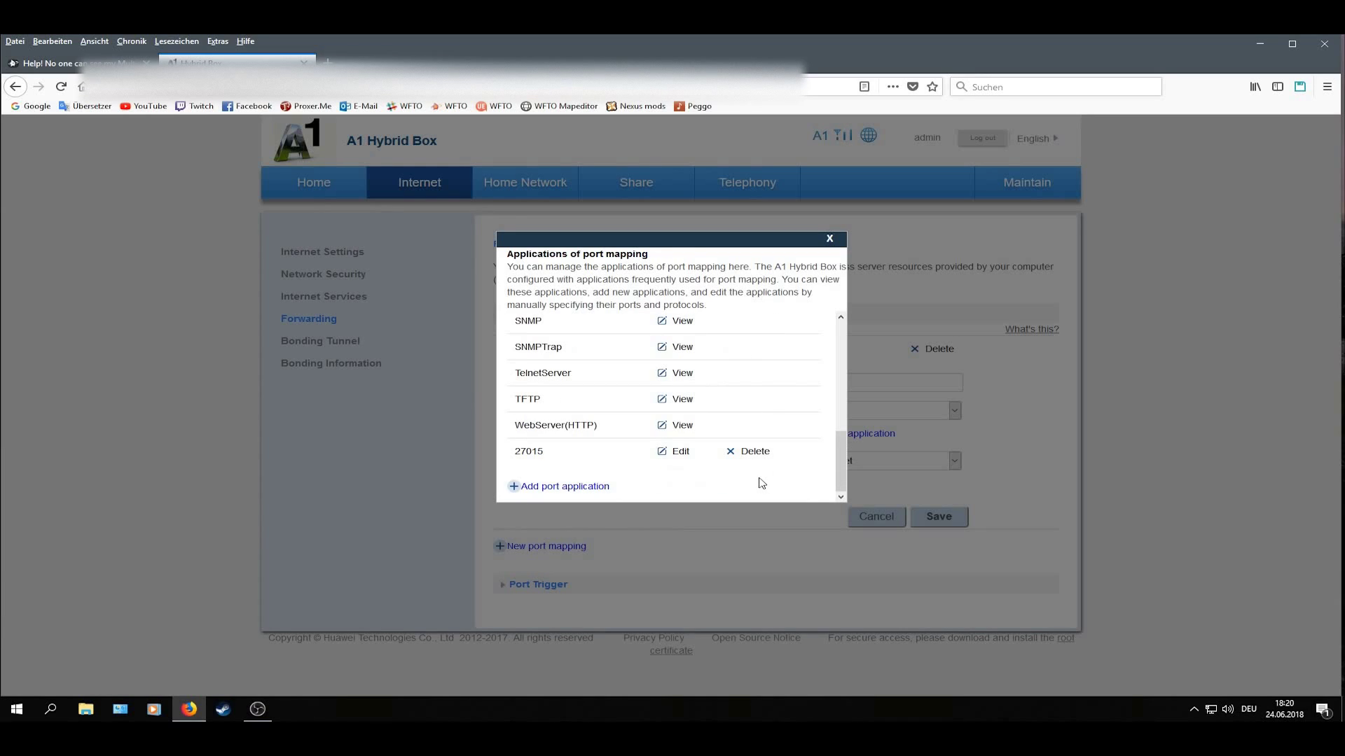
click(829, 239)
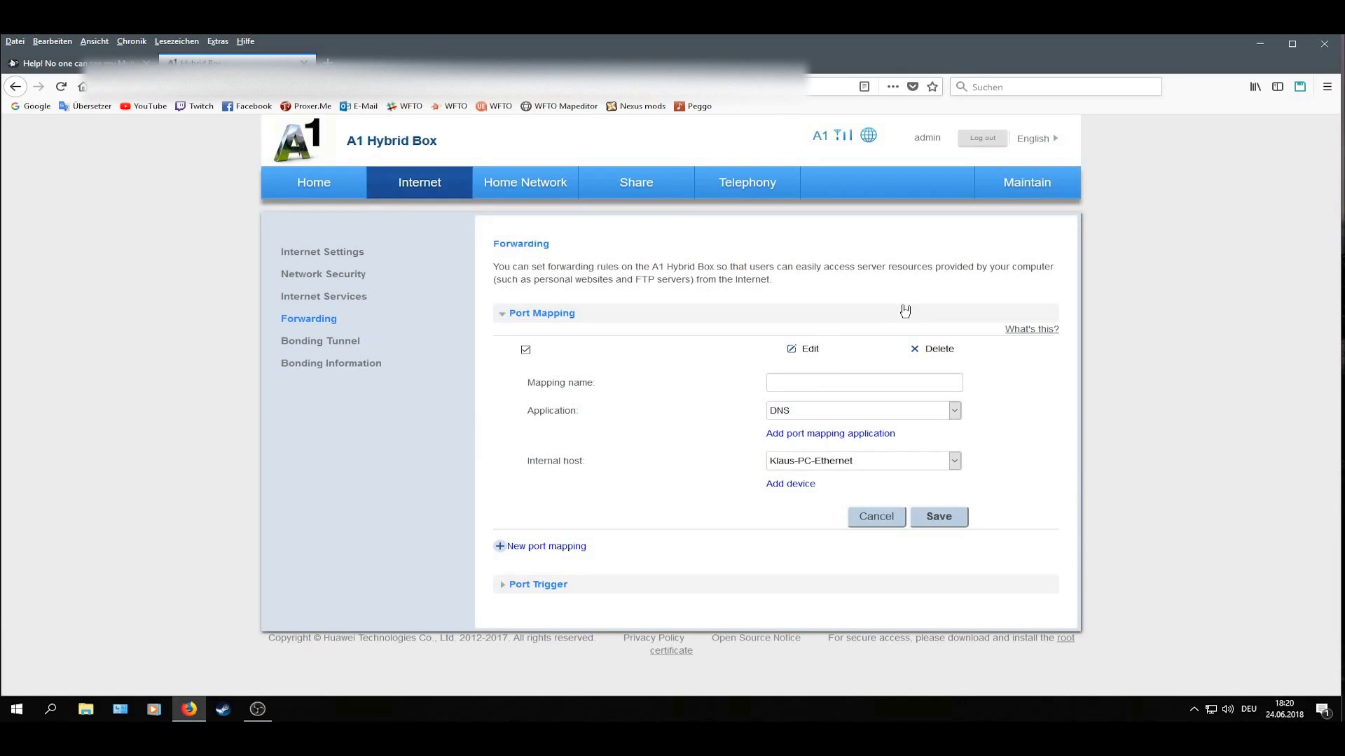
click(807, 386)
text(WFTO 2)
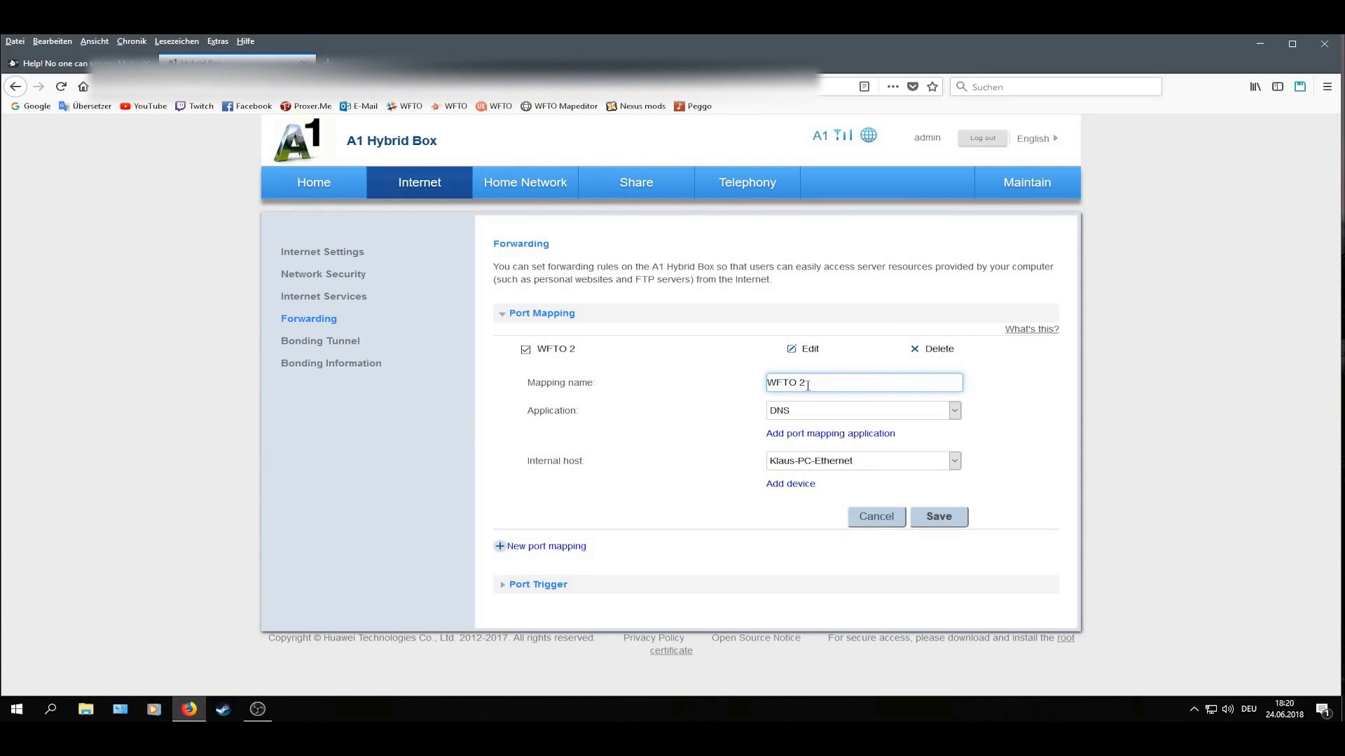
text(7015)
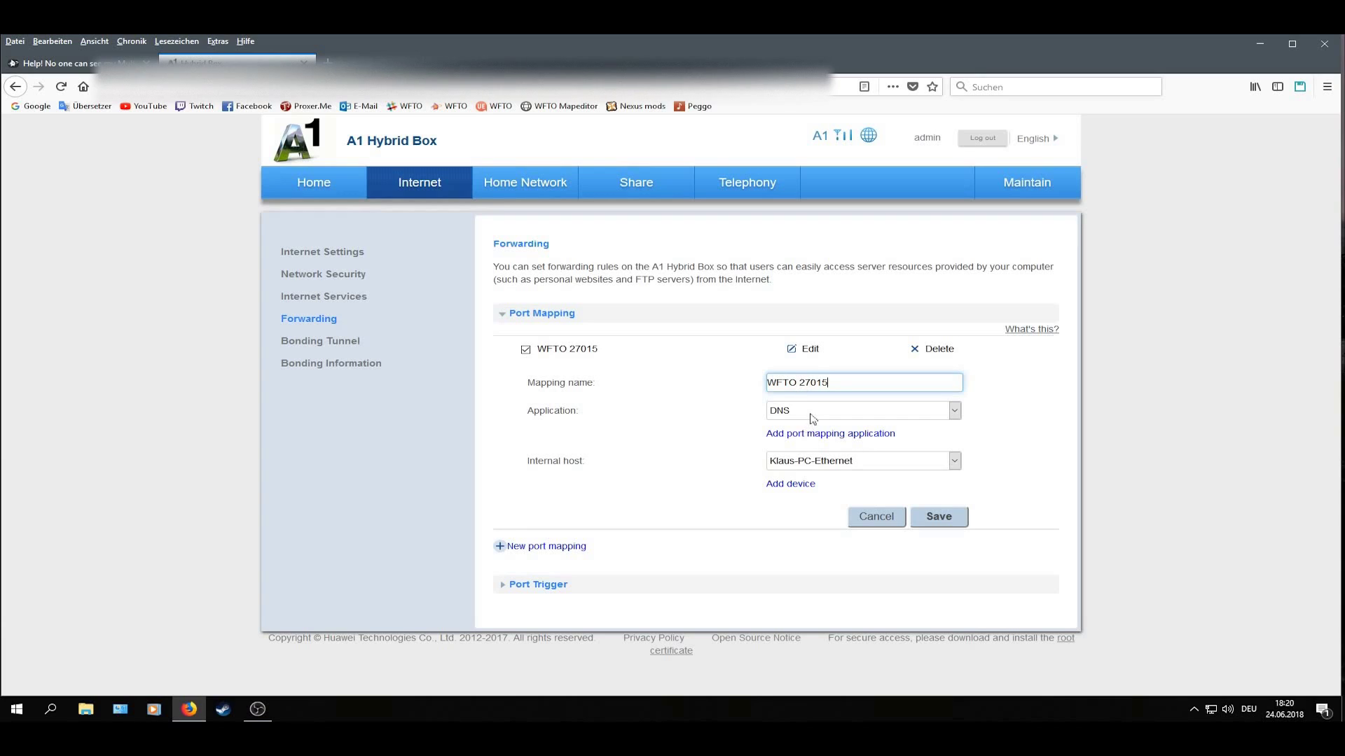
click(884, 413)
click(784, 673)
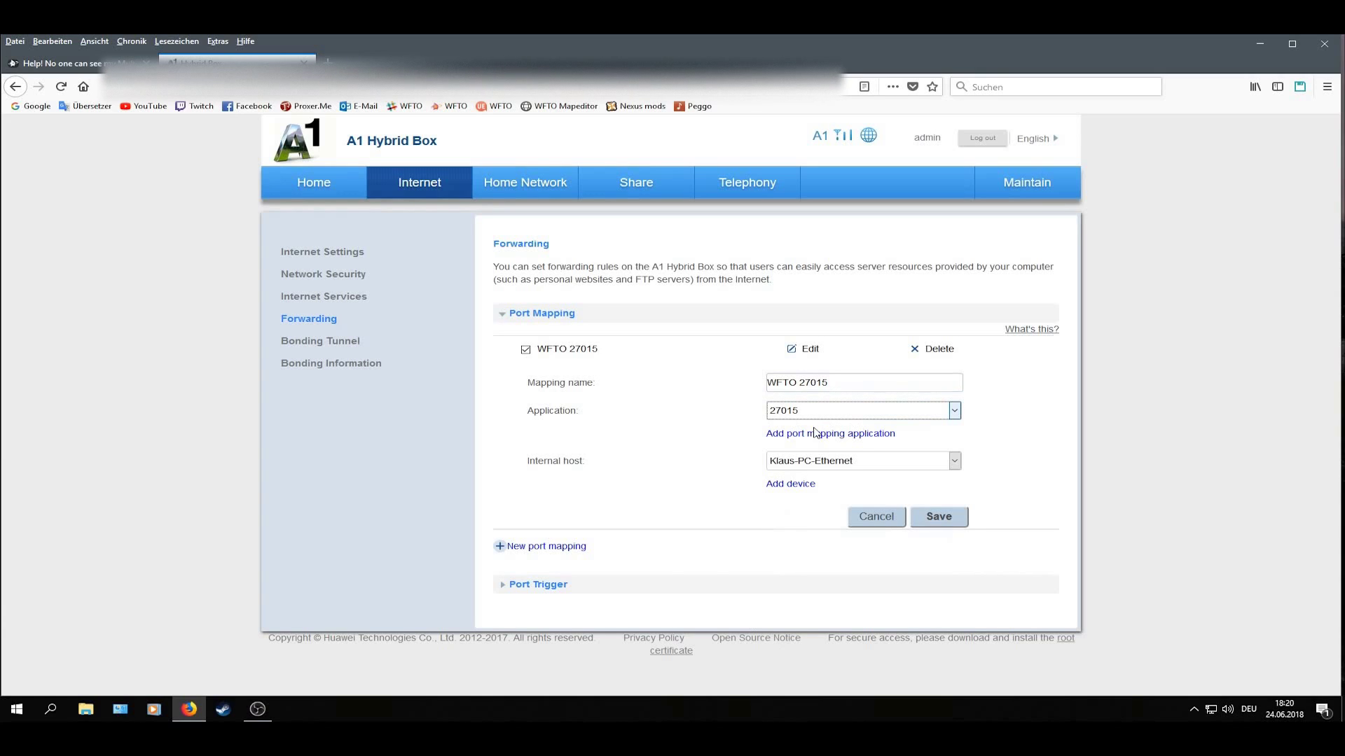
click(939, 517)
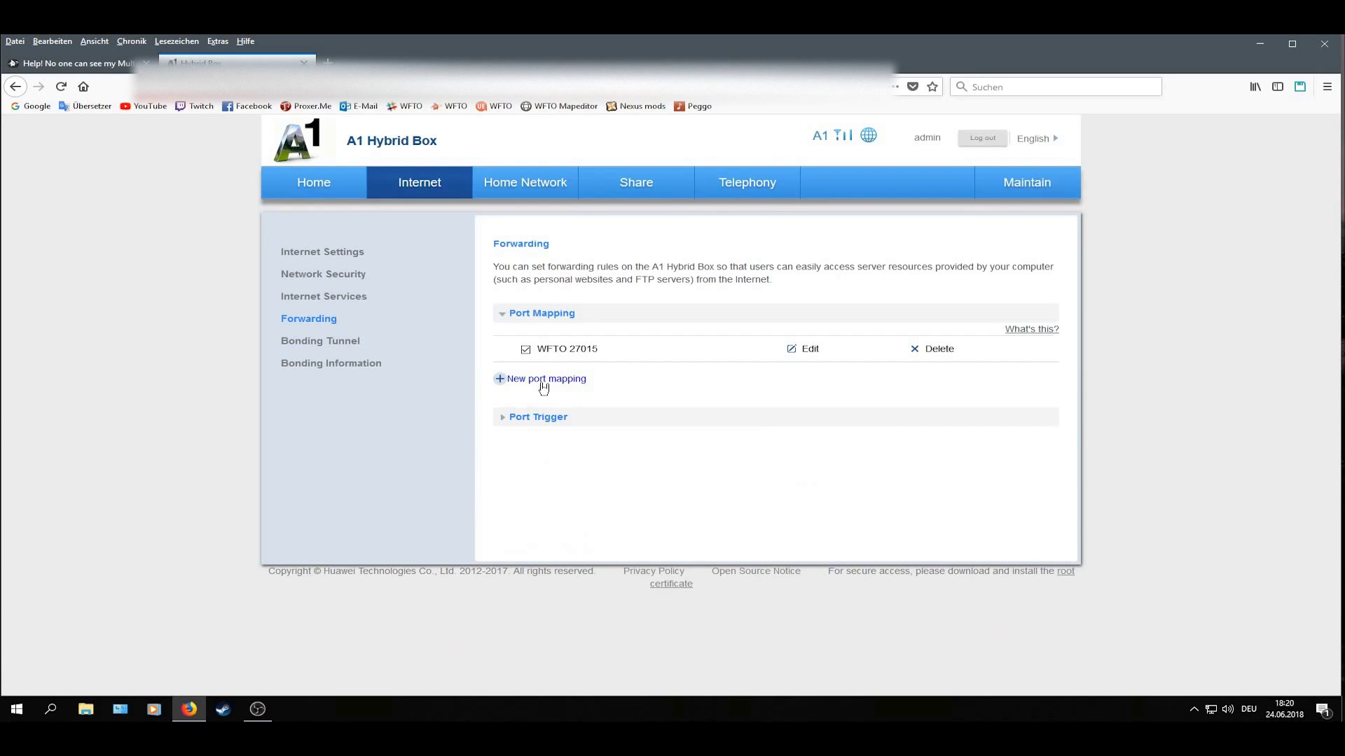
Start a new port mapping for the PC's Ethernet connection and add a blank custom application
click(544, 384)
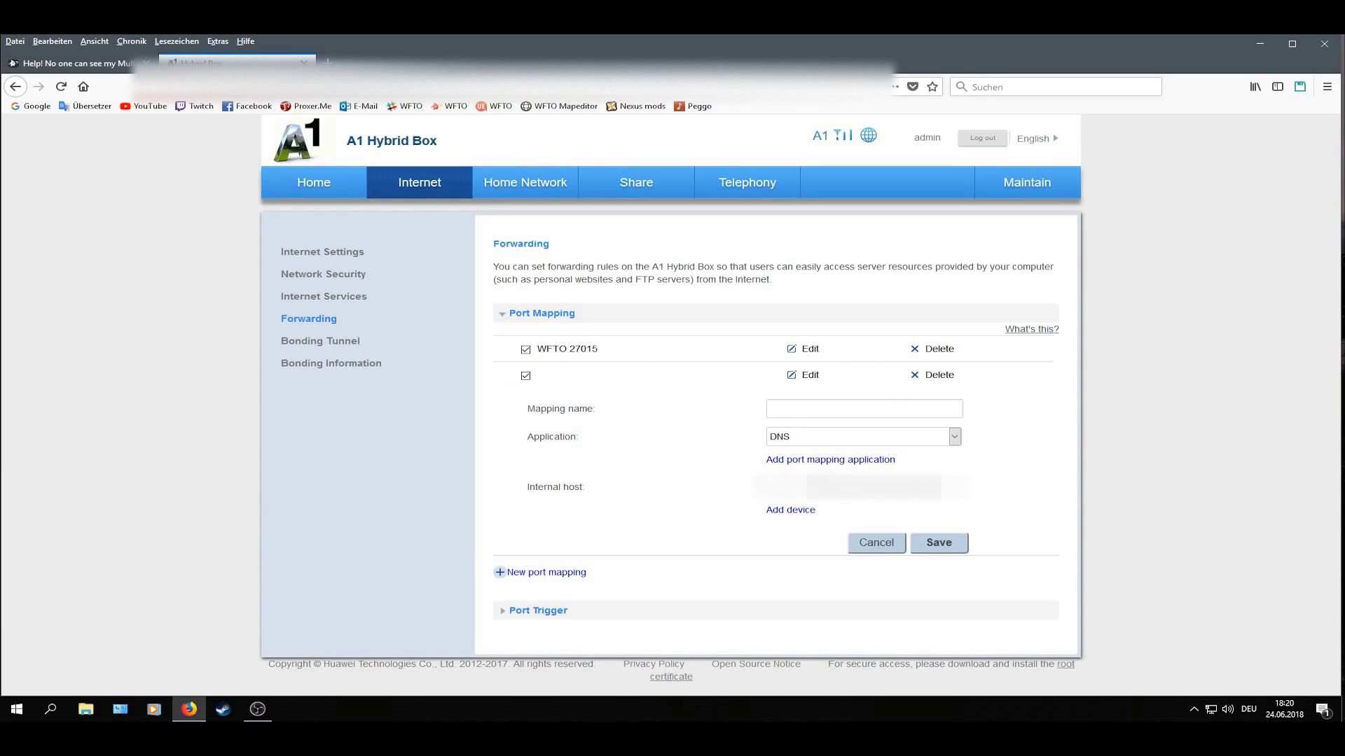
click(833, 494)
click(868, 553)
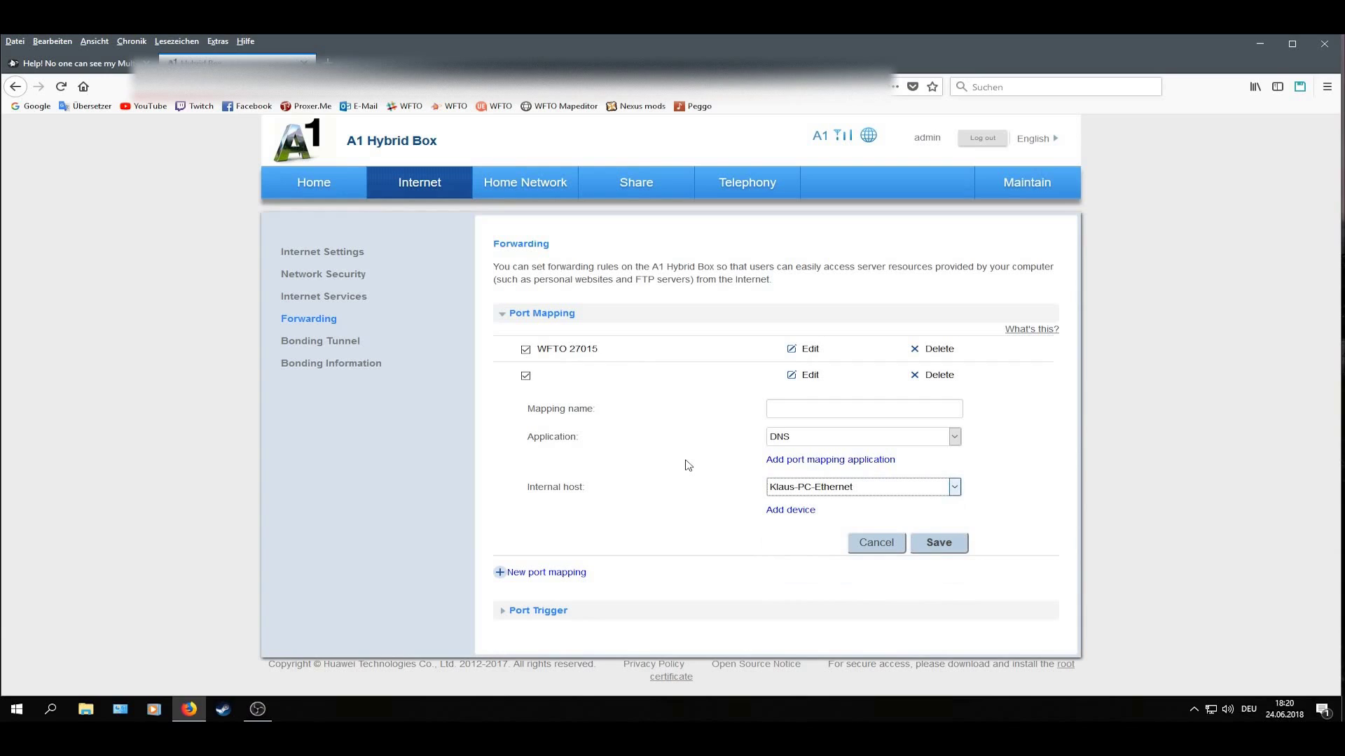
click(809, 436)
click(808, 436)
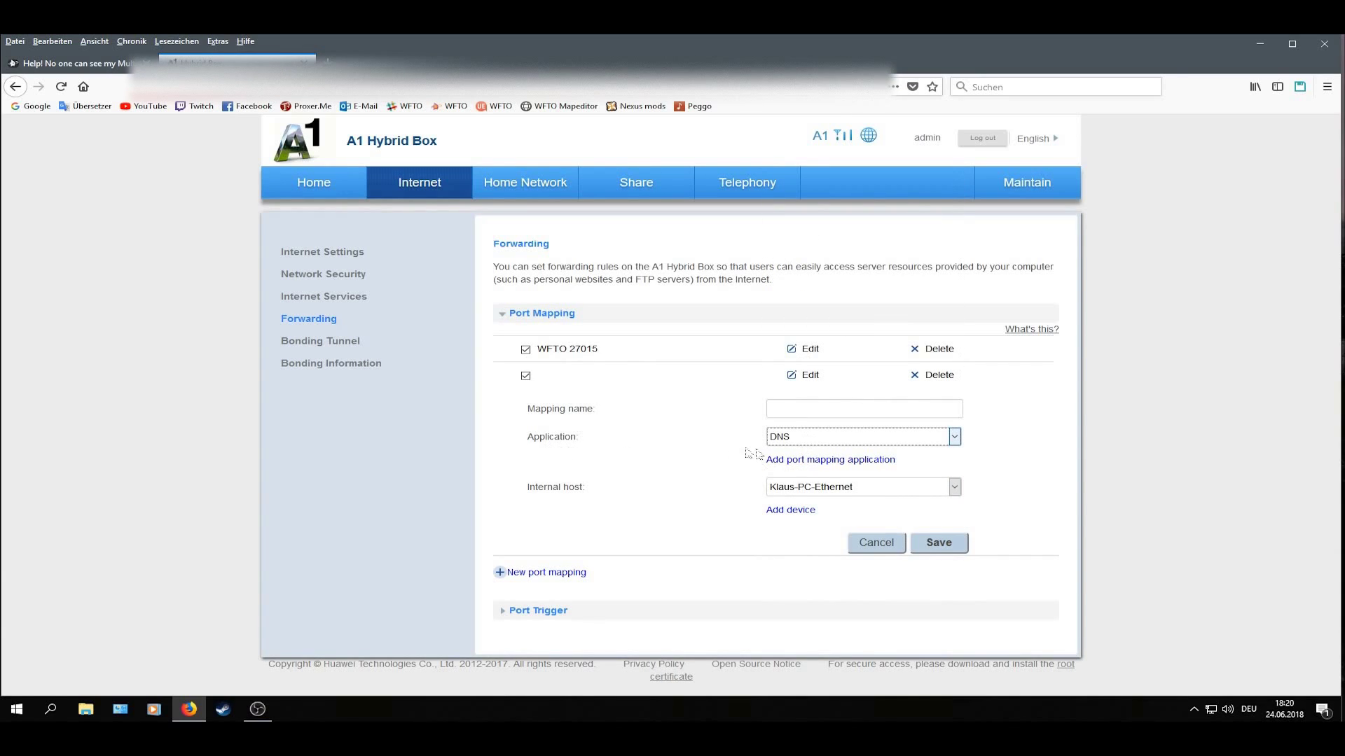
click(870, 460)
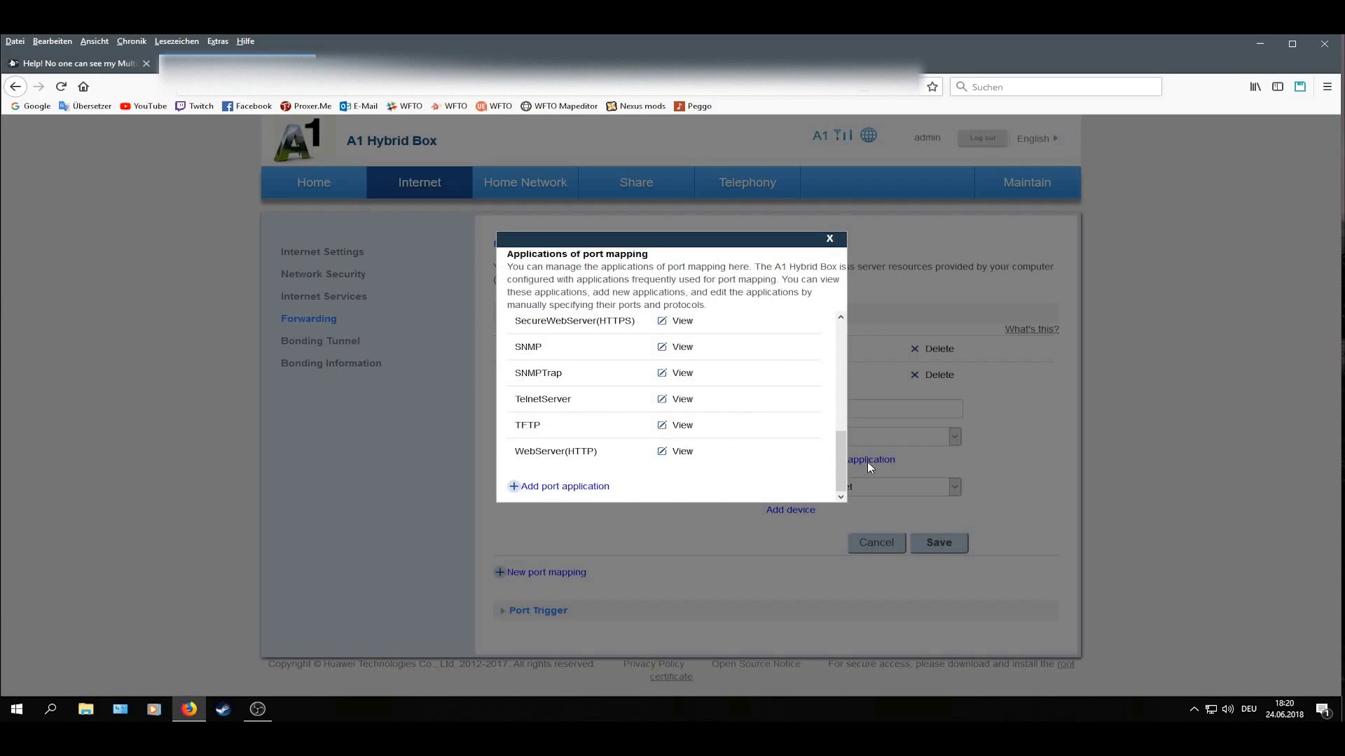
click(590, 488)
scroll(589, 483, down, 3)
Name the application 27016 and set its external and internal ports to 27016
click(701, 387)
text(270)
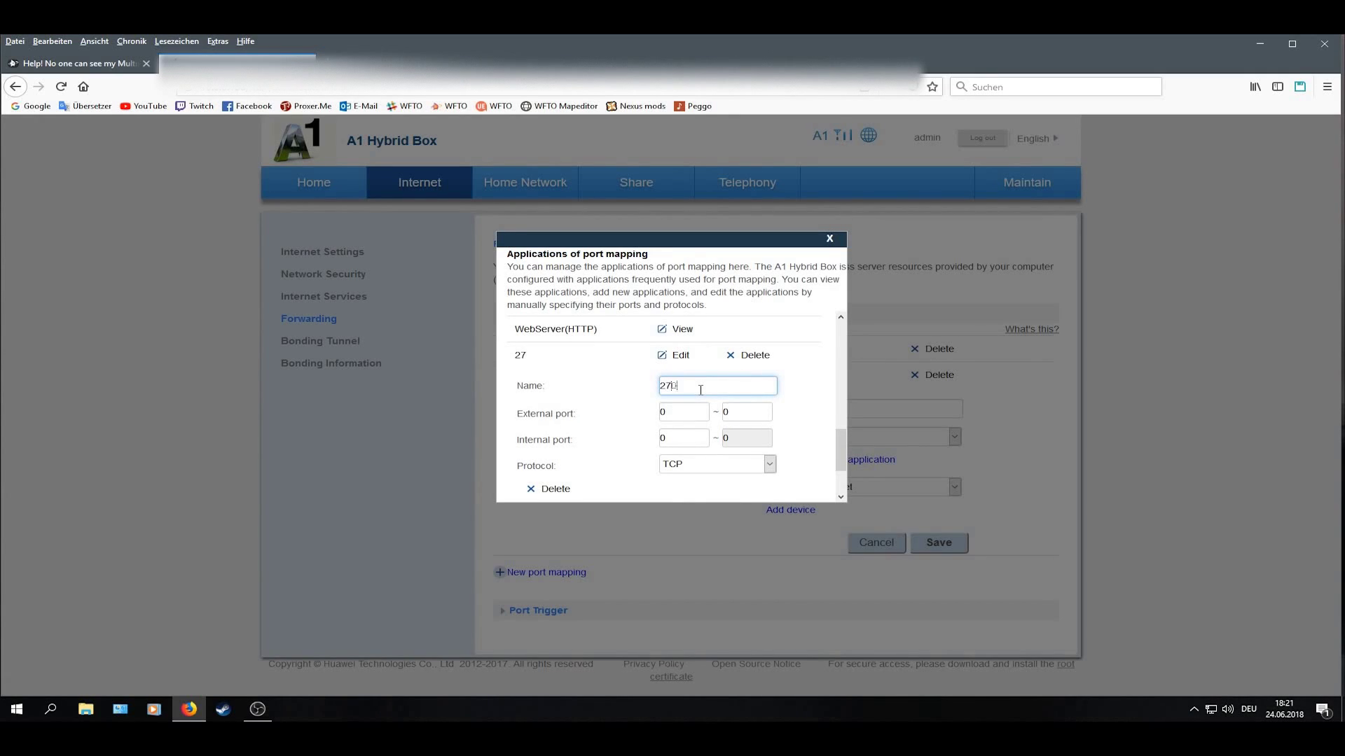
text(16)
click(675, 411)
key(BackSpace)
text(270)
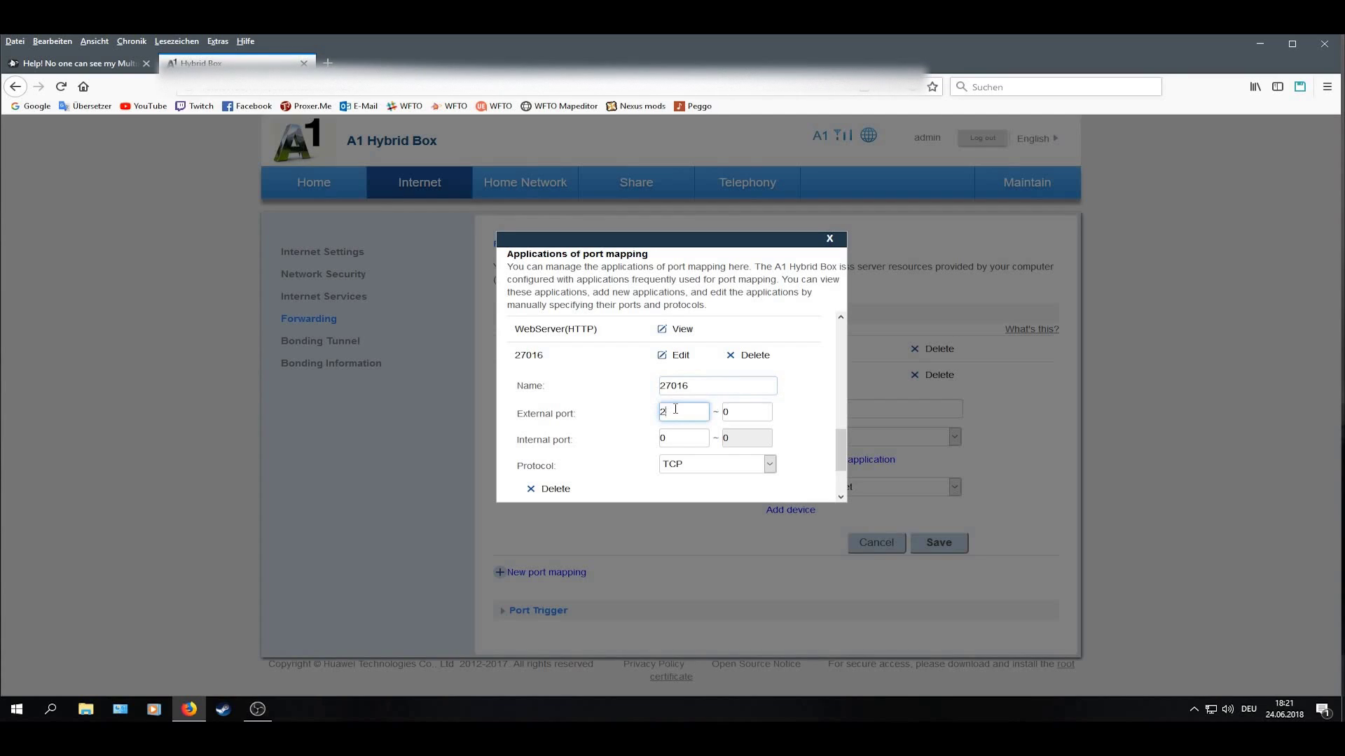
text(16)
click(730, 414)
key(BackSpace)
text(27016)
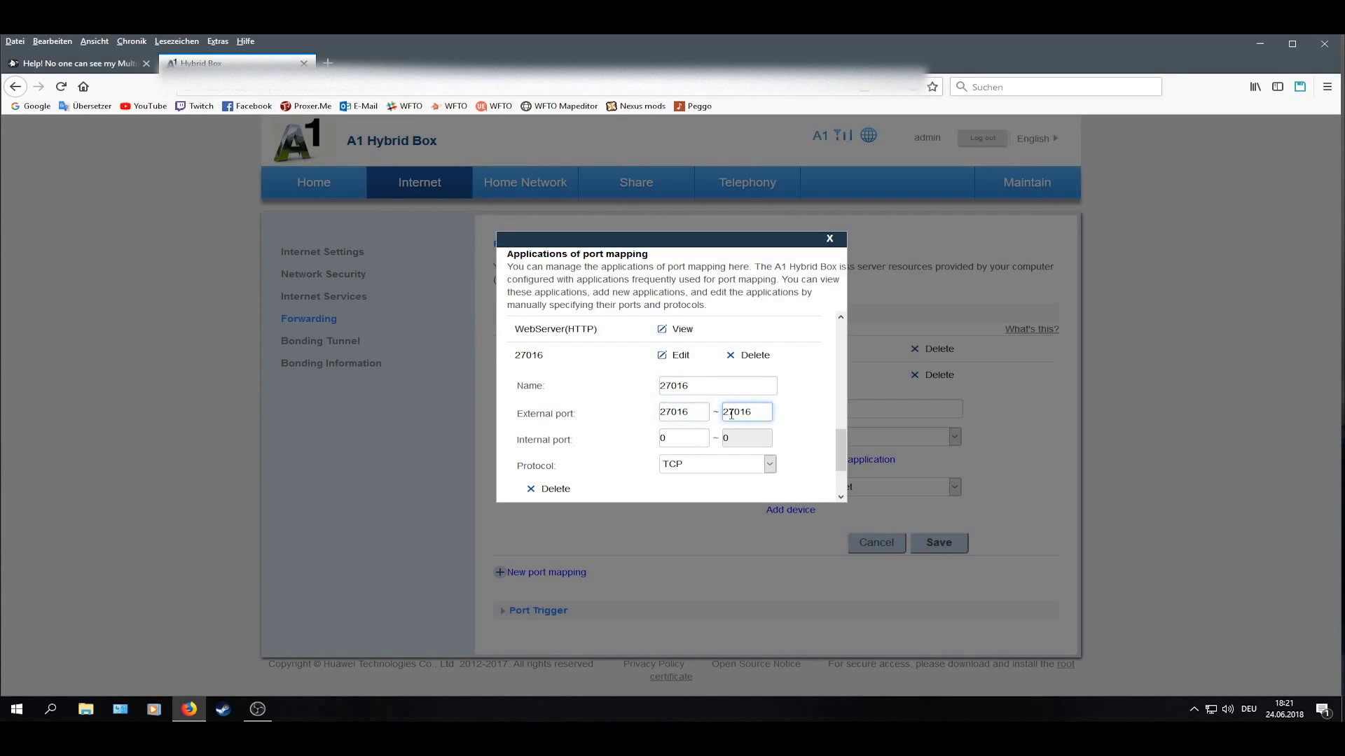
click(662, 438)
key(BackSpace)
text(27016)
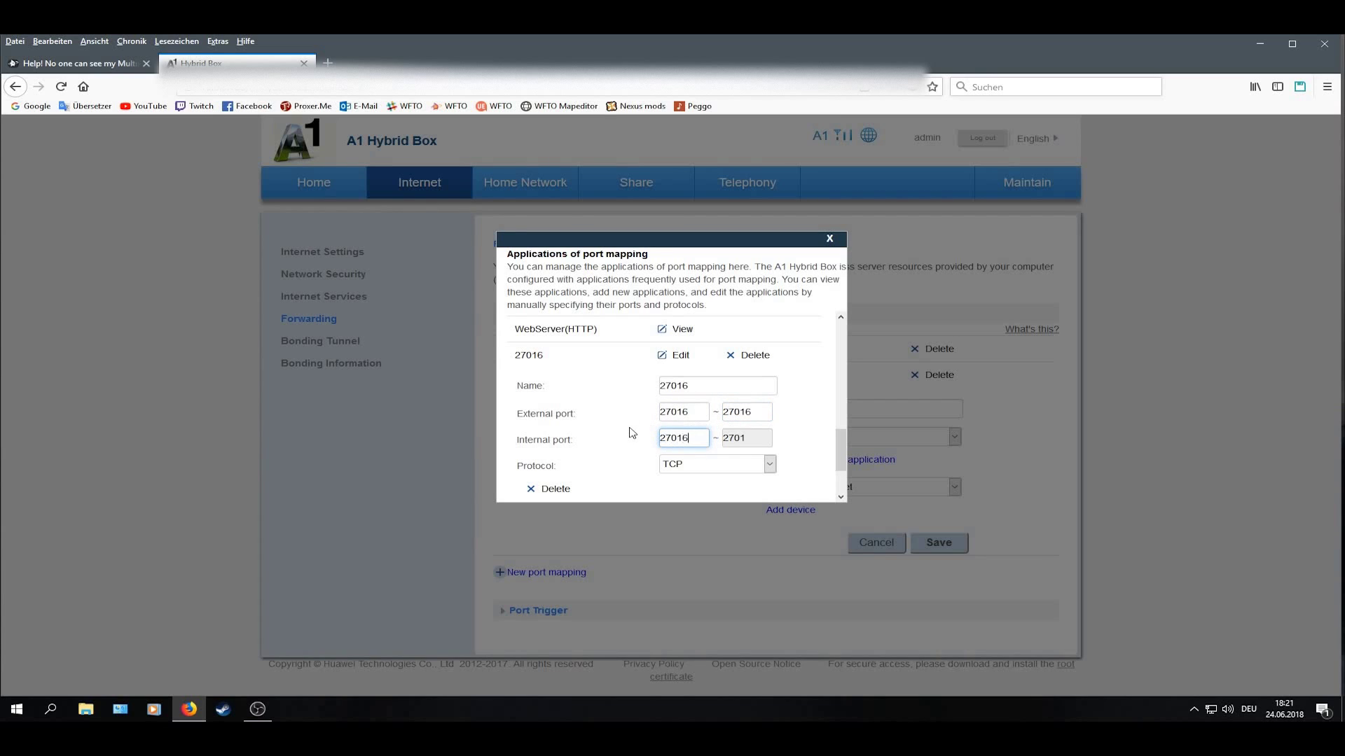
Choose TCP/UDP as the protocol and save the 27016 application
click(688, 464)
scroll(687, 464, down, 2)
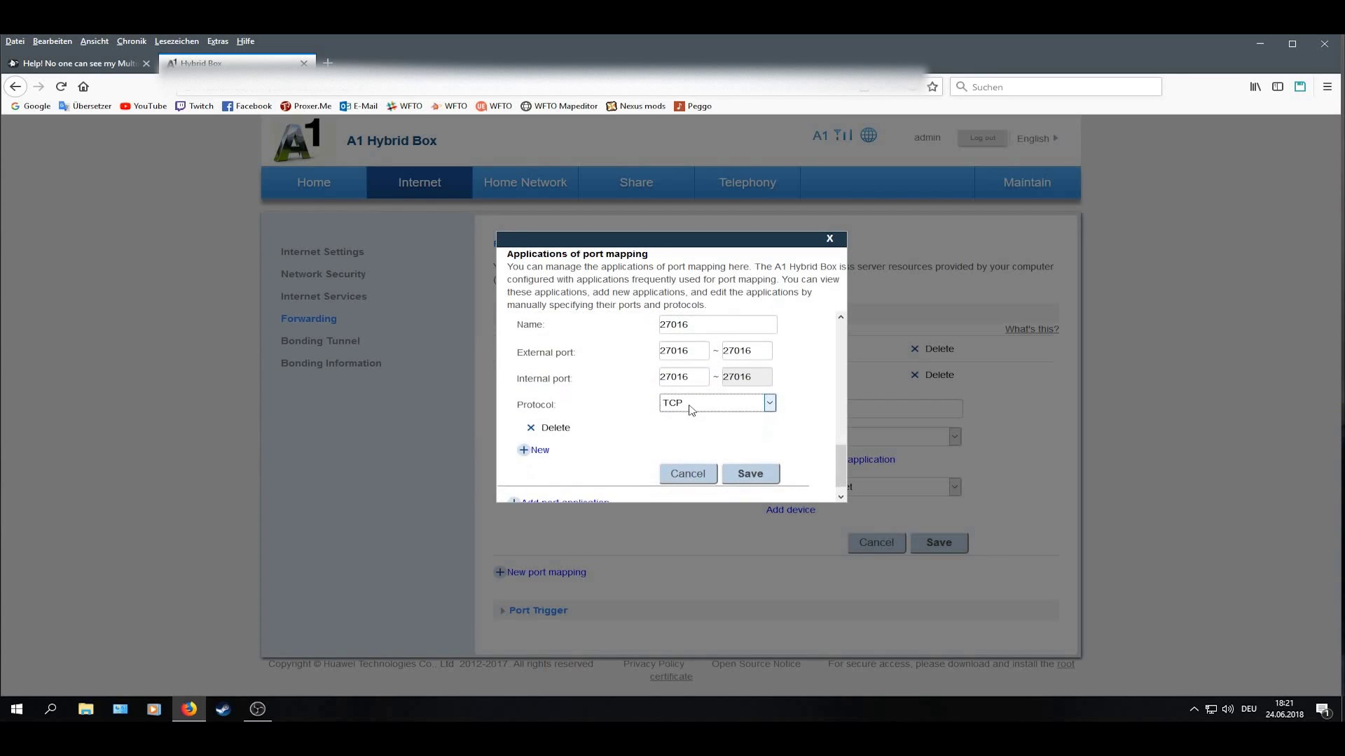
click(688, 405)
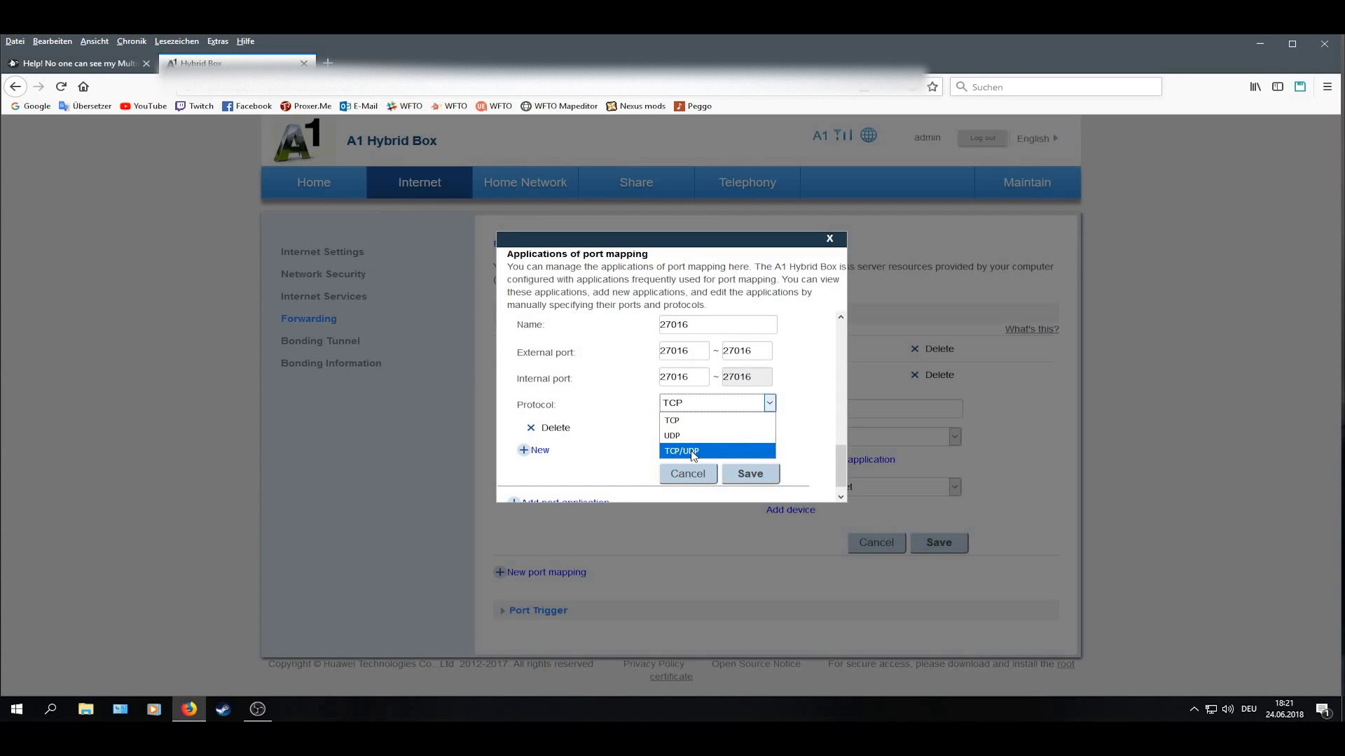
click(694, 451)
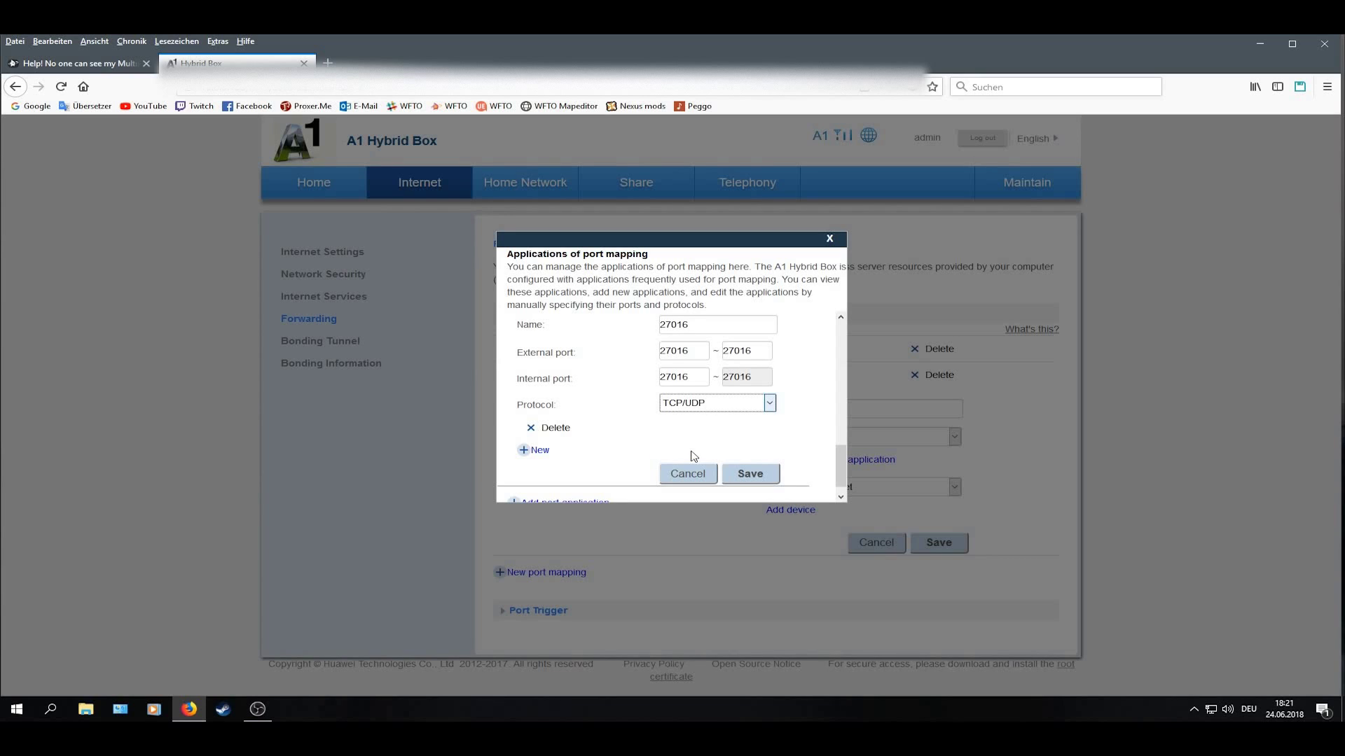
click(750, 474)
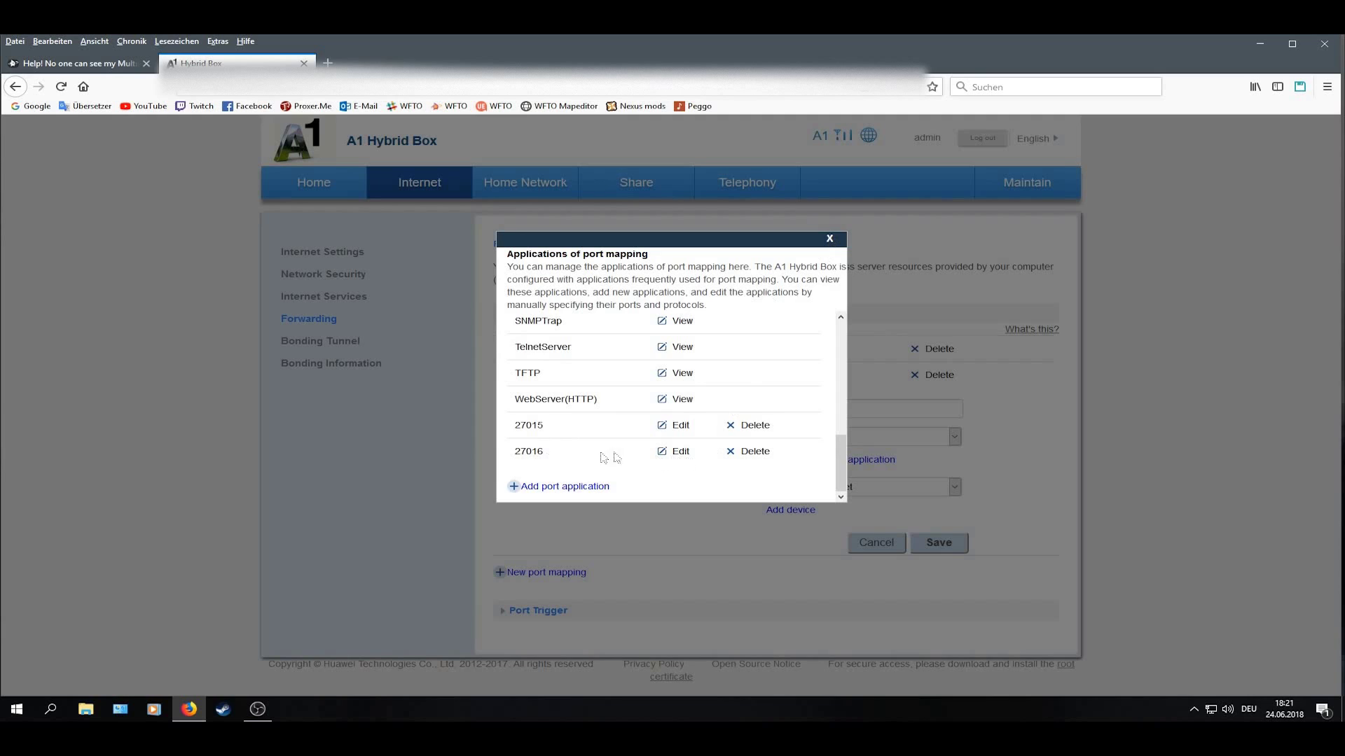
Close the applications list, select application 27016, name the mapping WFTO 27016, and save
click(829, 239)
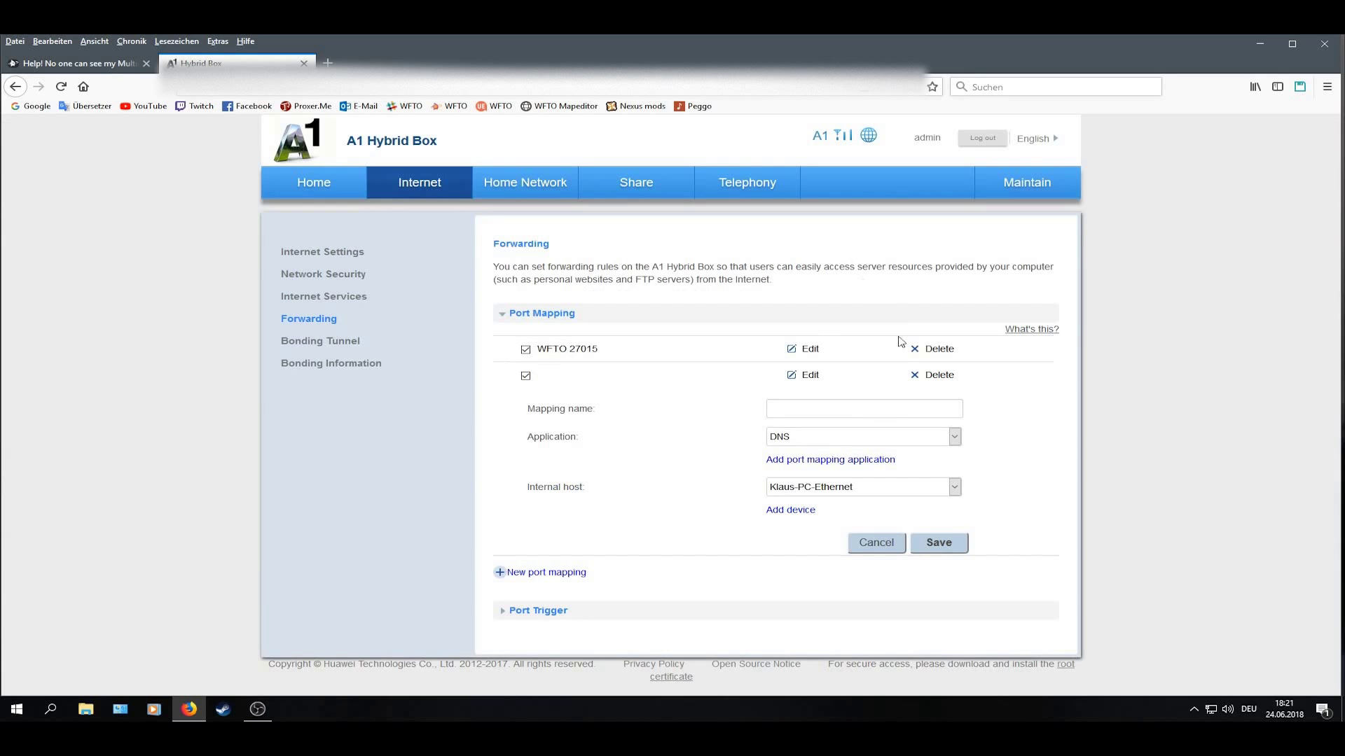
click(811, 442)
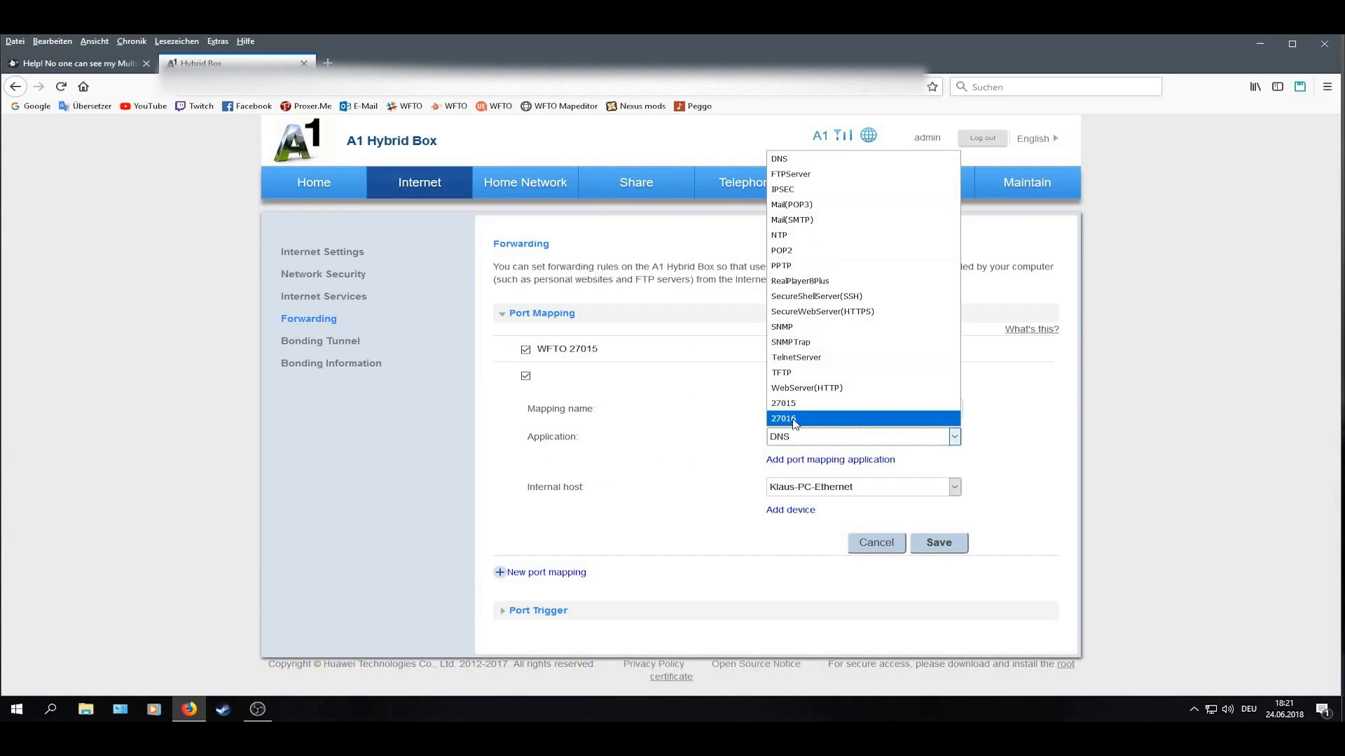
click(795, 419)
click(808, 409)
text(WFTO)
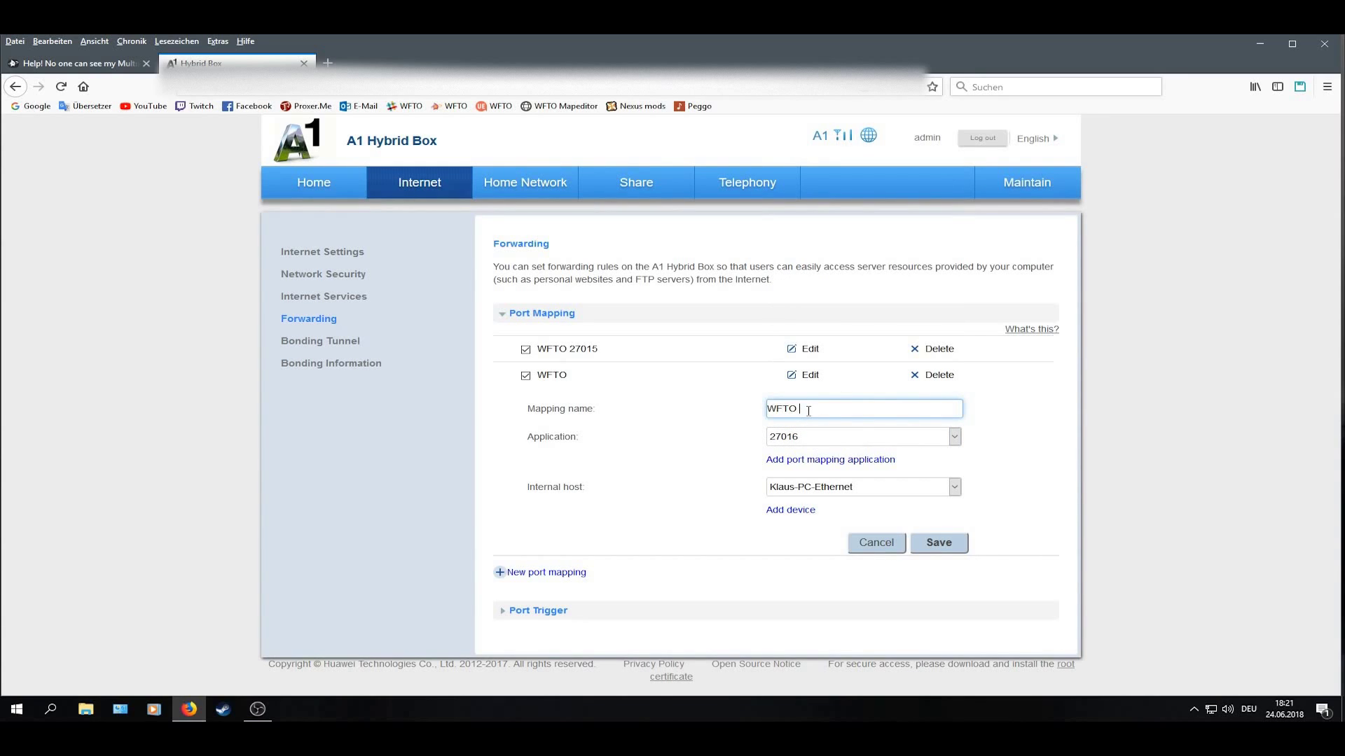
text( 27016)
click(942, 543)
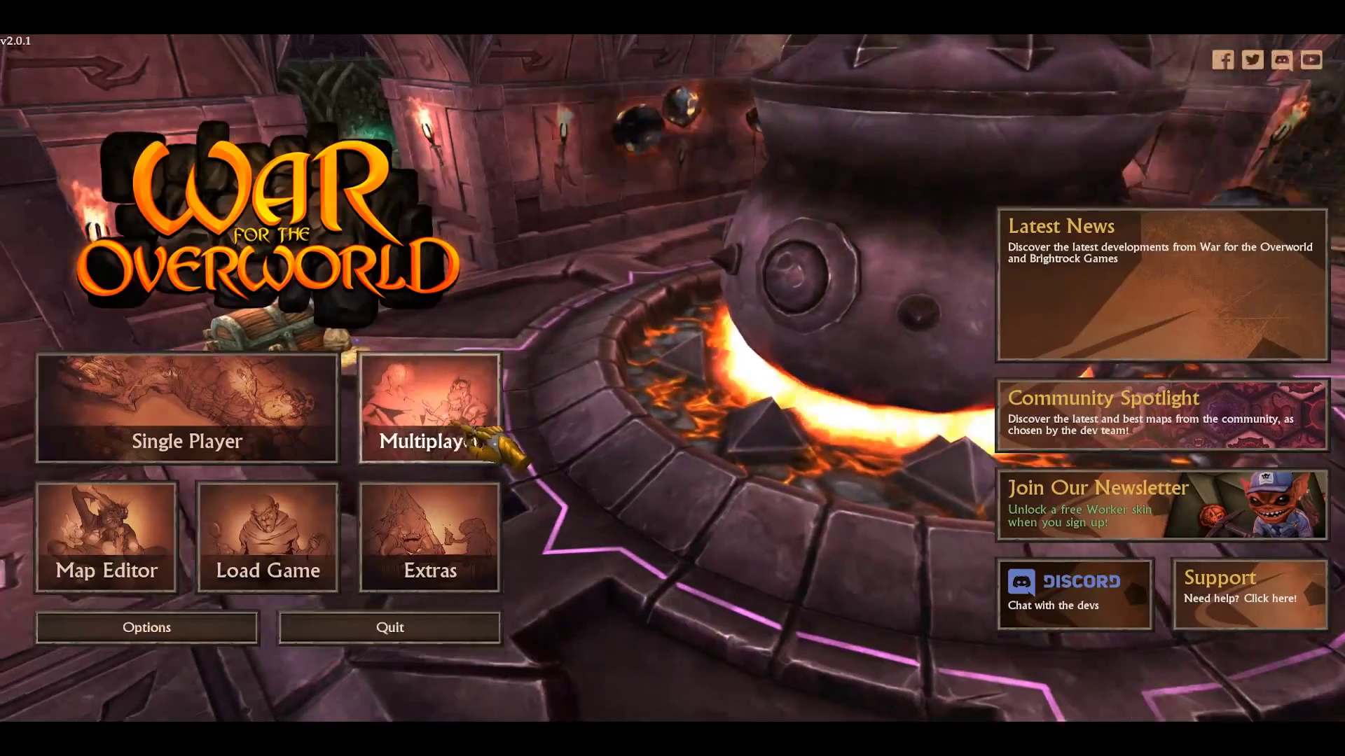
Show the Available Multiplayer Games list from the War for the Overworld main menu
click(472, 438)
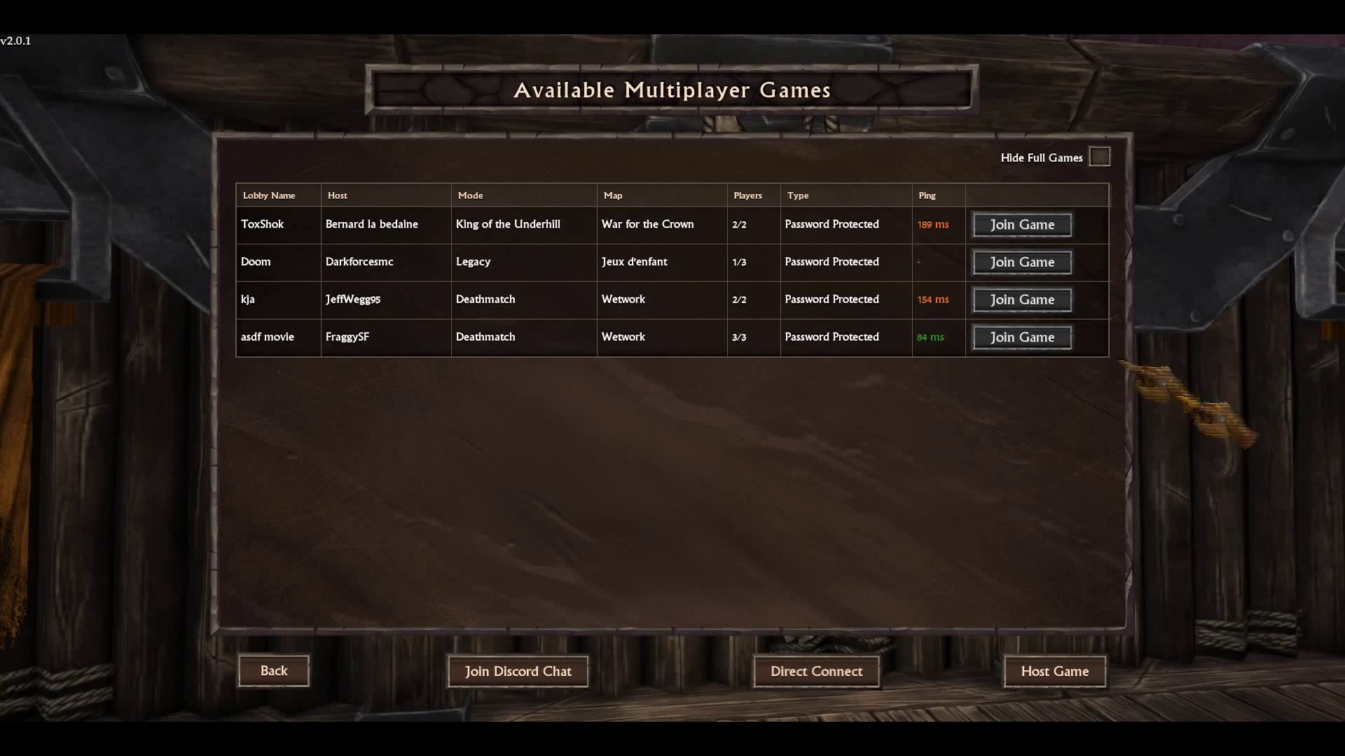
Host a game to reach Multiplayer Game Setup, where the port test reports all hosting ports open
click(1061, 680)
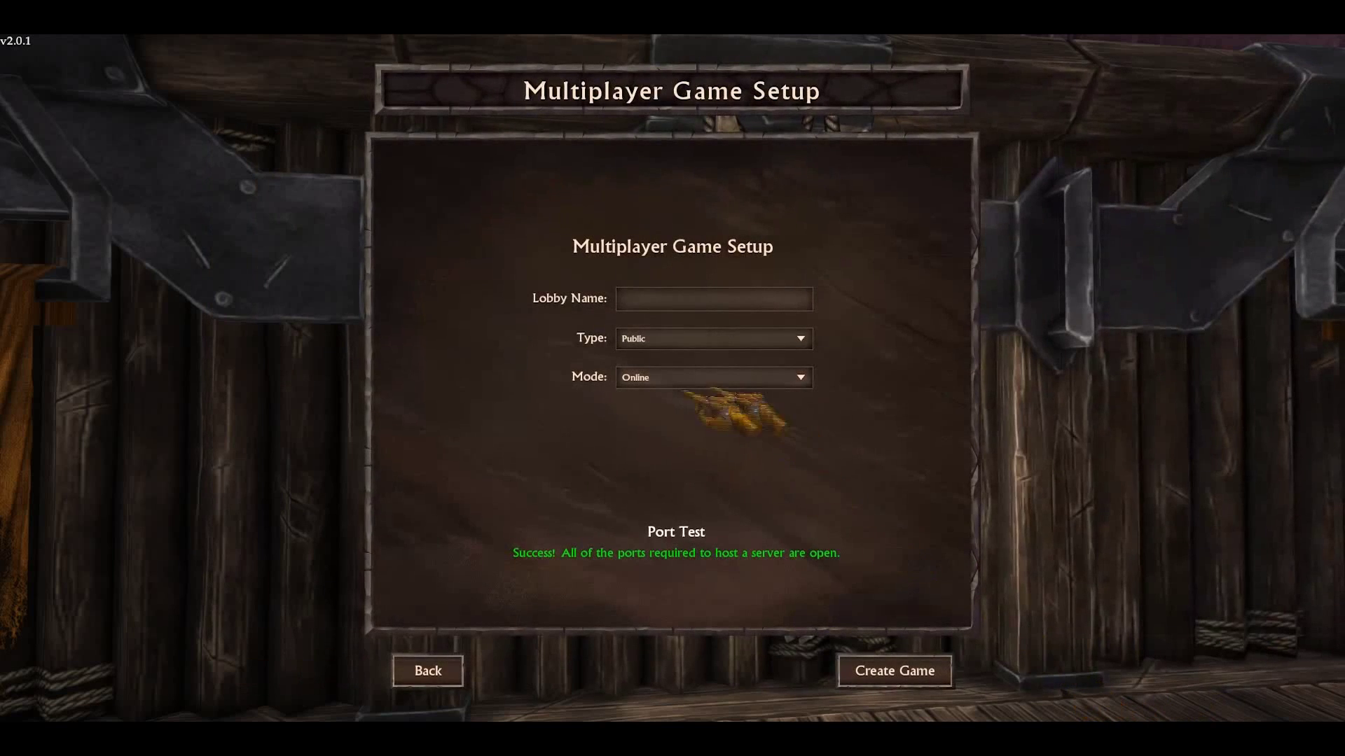